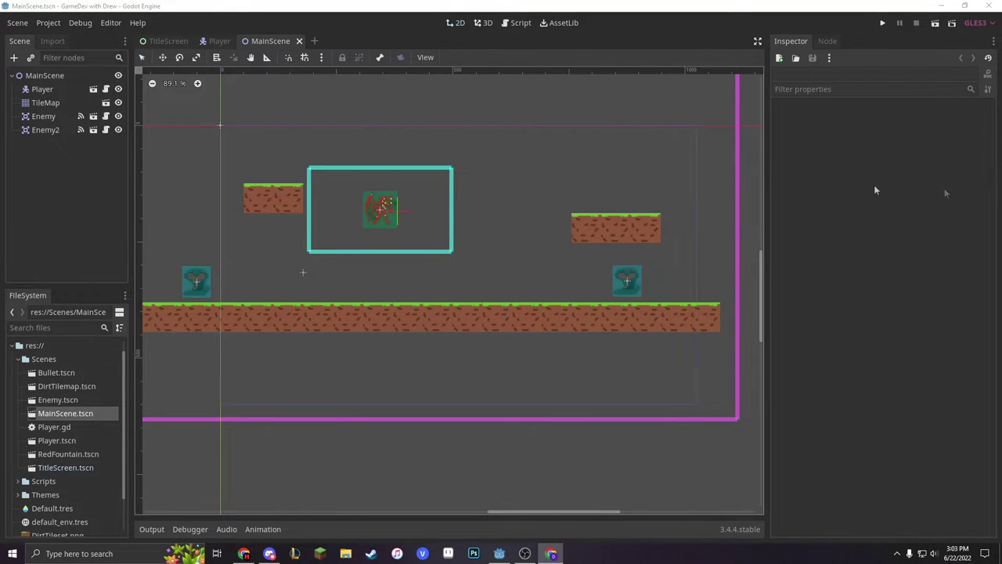
# Step: Pan and zoom around the MainScene level to view the player, platforms and enemies
pyautogui.moveTo(478, 135)
pyautogui.mouseDown(button='middle')
pyautogui.moveTo(631, 147)
pyautogui.moveTo(538, 159)
pyautogui.mouseUp(button='middle')
pyautogui.scroll(-1, 621, 148)
pyautogui.scroll(-1, 620, 148)
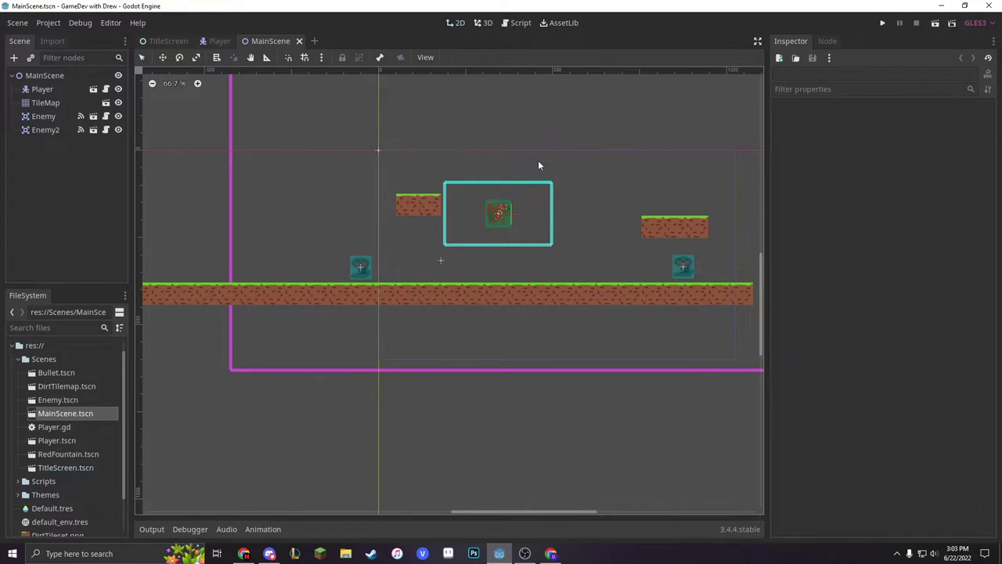
pyautogui.moveTo(539, 165); pyautogui.dragTo(594, 221, button='middle')
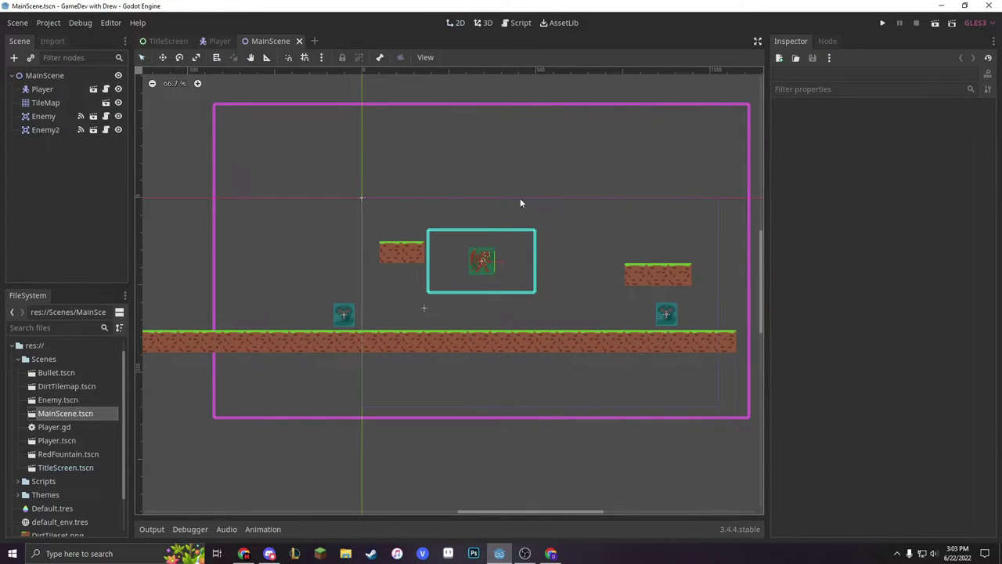
# Step: In the Player scene, add a Label child node under Player
pyautogui.click(213, 43)
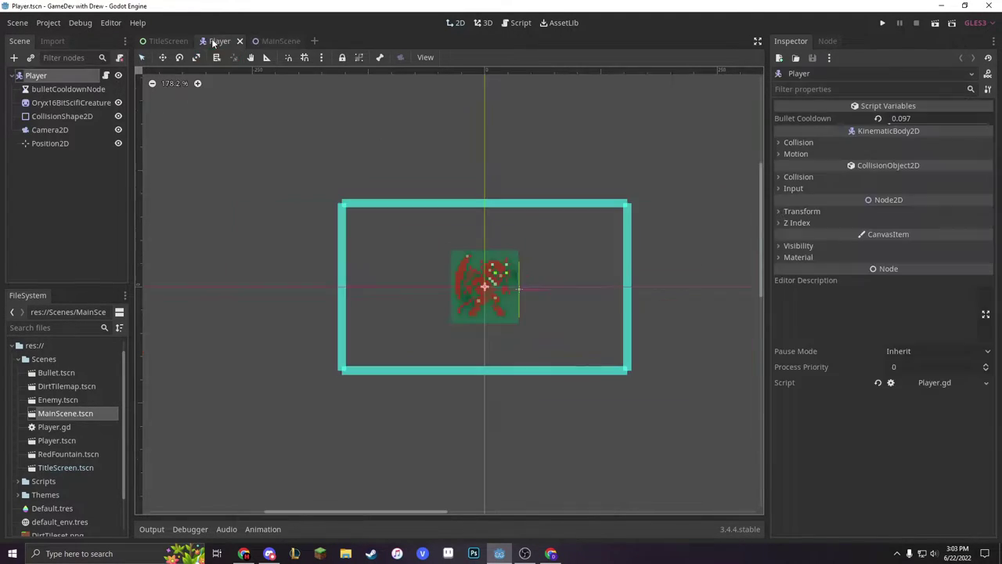
pyautogui.rightClick(56, 76)
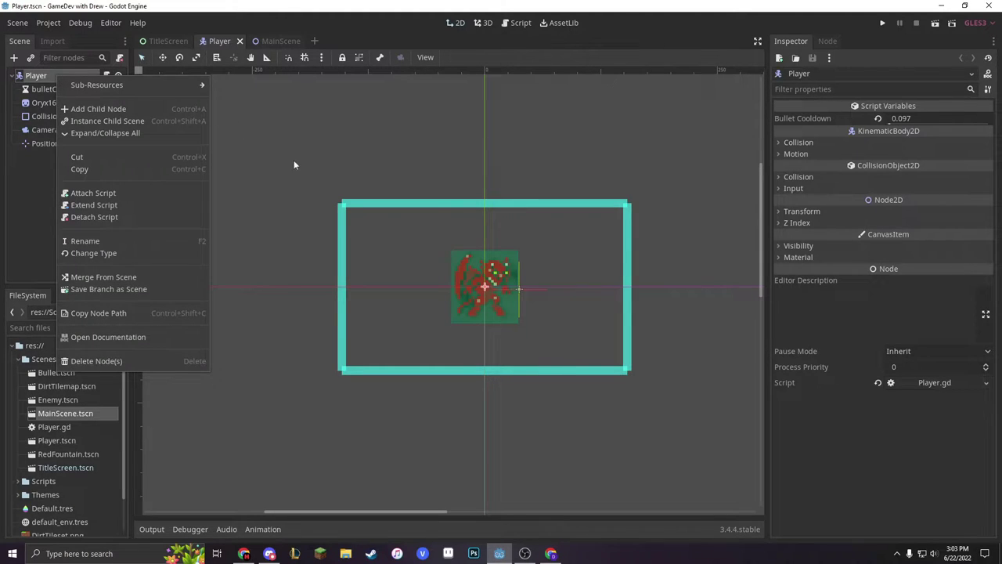
pyautogui.click(110, 108)
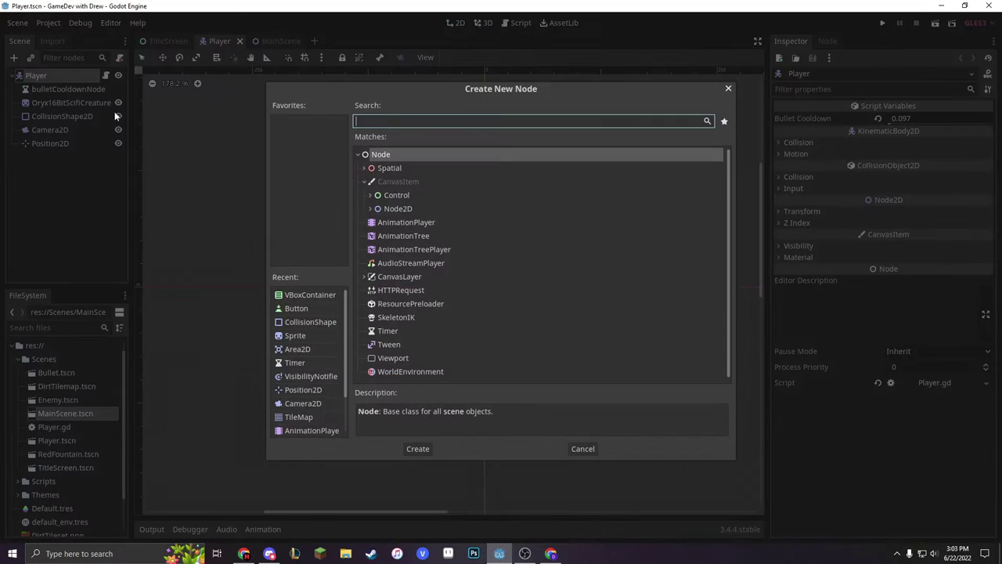
pyautogui.write('label')
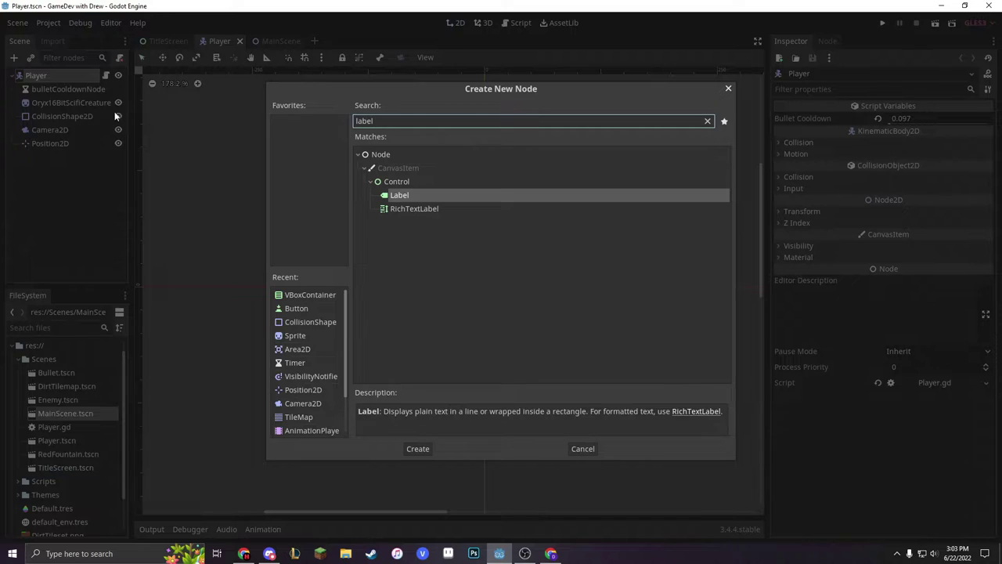
pyautogui.press('Return')
# Step: Move the new label to the camera frame's top-right corner
pyautogui.scroll(-2, 548, 274)
pyautogui.scroll(-2, 641, 261)
pyautogui.scroll(-1, 567, 284)
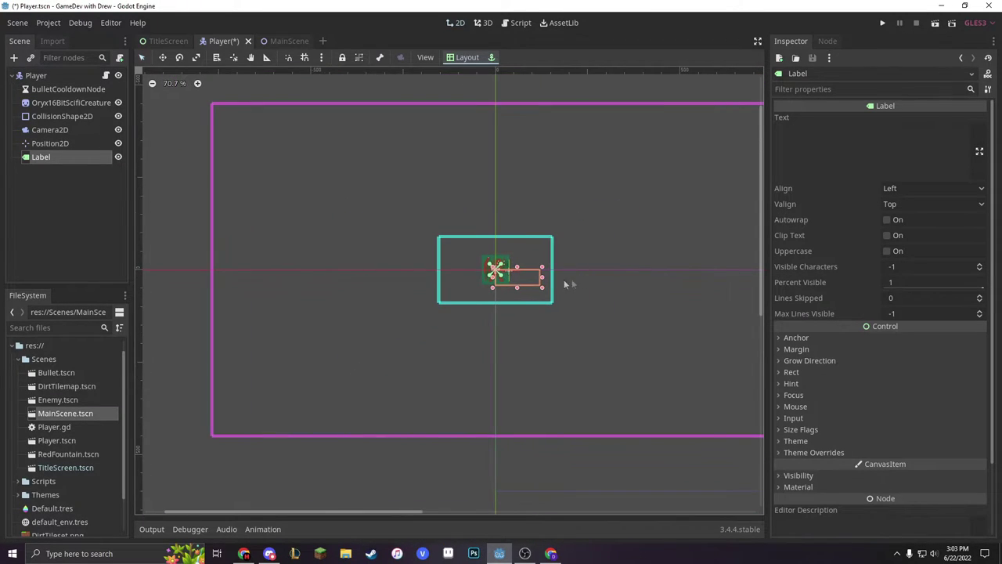
pyautogui.moveTo(527, 277); pyautogui.dragTo(712, 172)
pyautogui.moveTo(712, 172); pyautogui.dragTo(603, 182, button='middle')
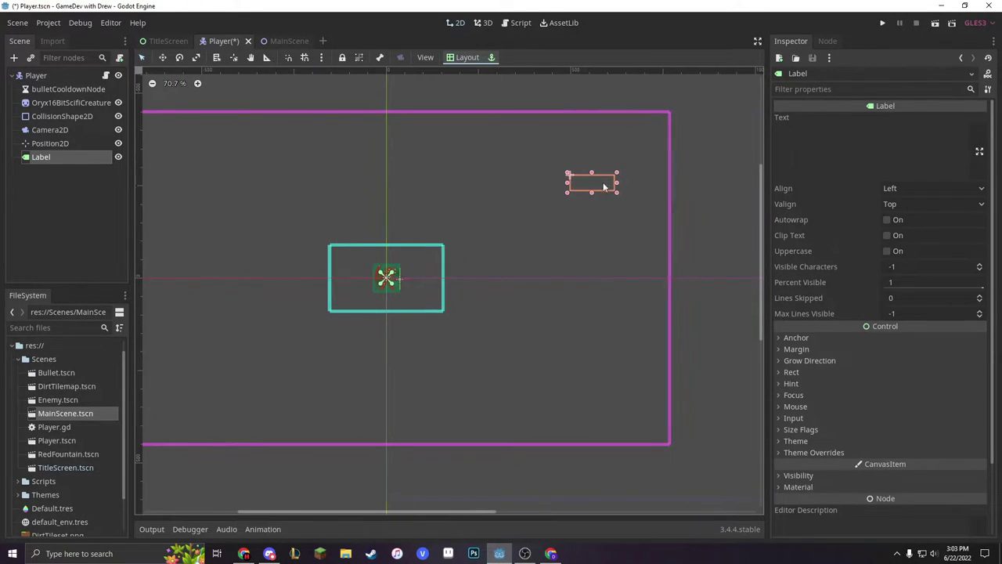
pyautogui.moveTo(592, 185); pyautogui.dragTo(644, 123)
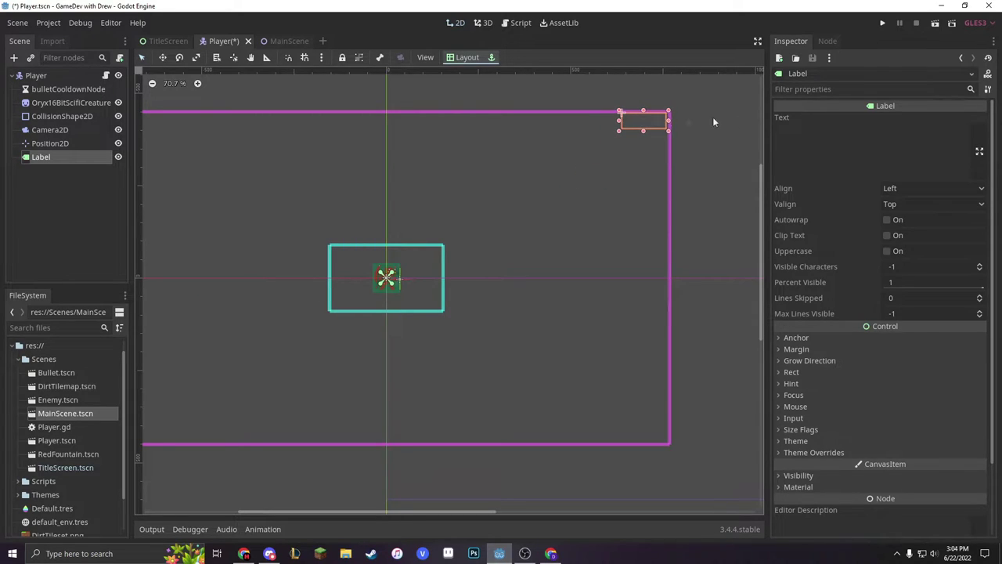
pyautogui.click(838, 134)
# Step: Set the label text to 'Score: 0' and apply the Default.tres theme
pyautogui.write('Scor')
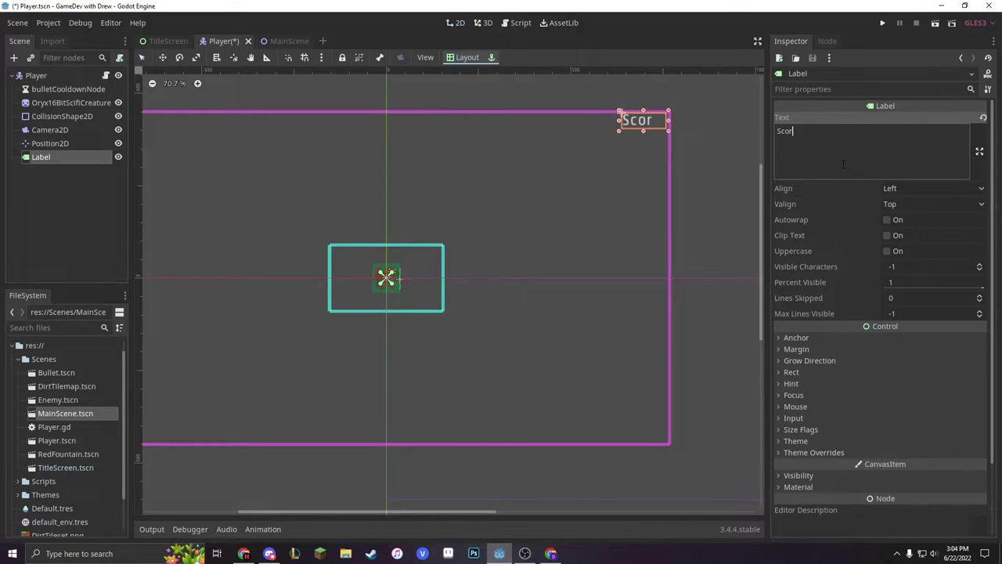
pyautogui.write('e')
pyautogui.click(795, 441)
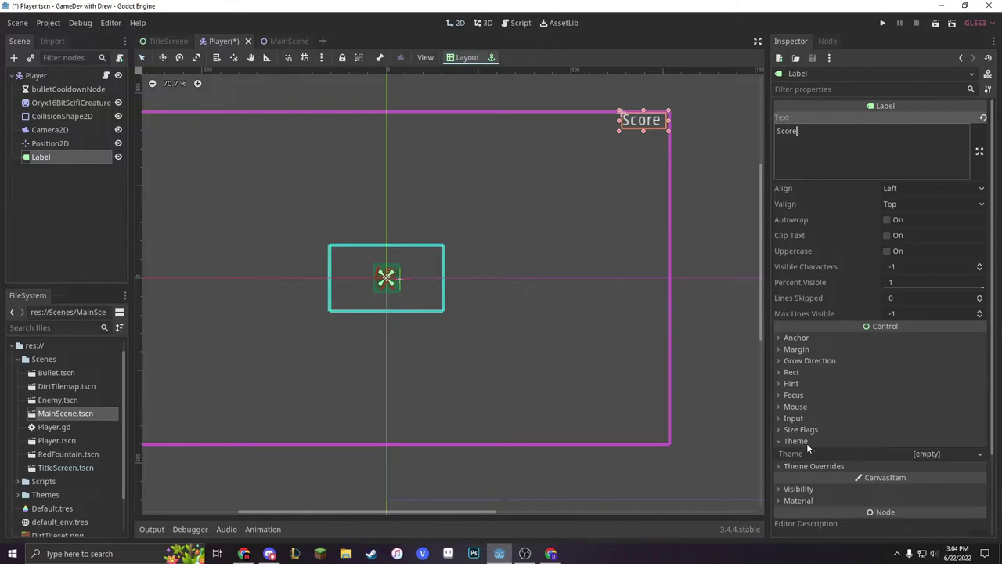
pyautogui.click(954, 454)
pyautogui.click(961, 494)
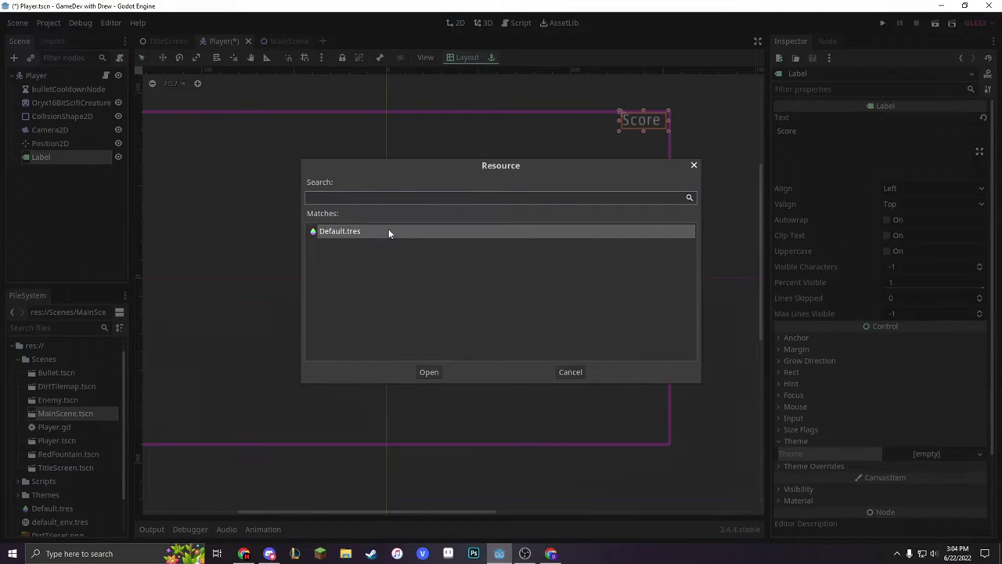
pyautogui.doubleClick(340, 231)
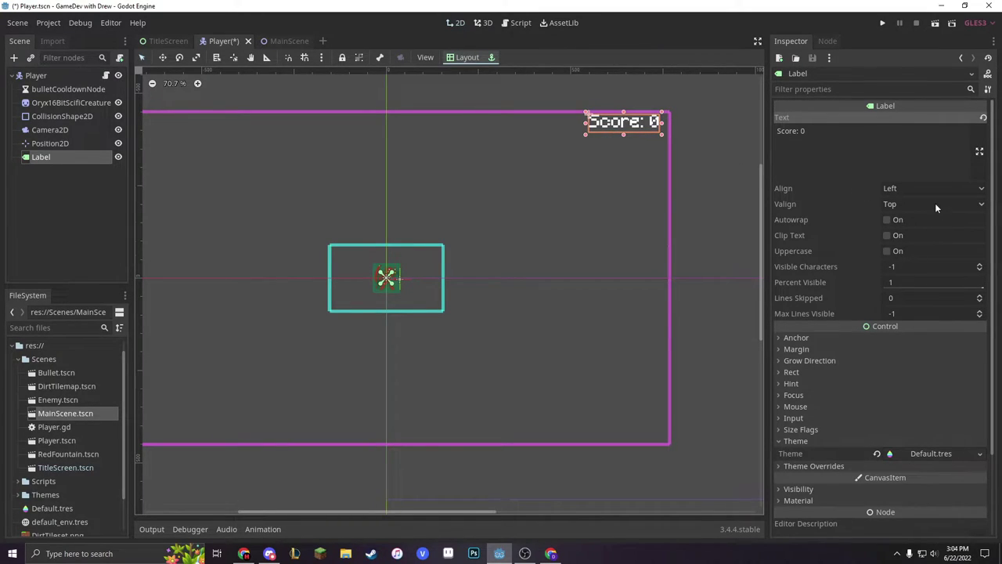
# Step: Center the label text both horizontally and vertically
pyautogui.click(929, 187)
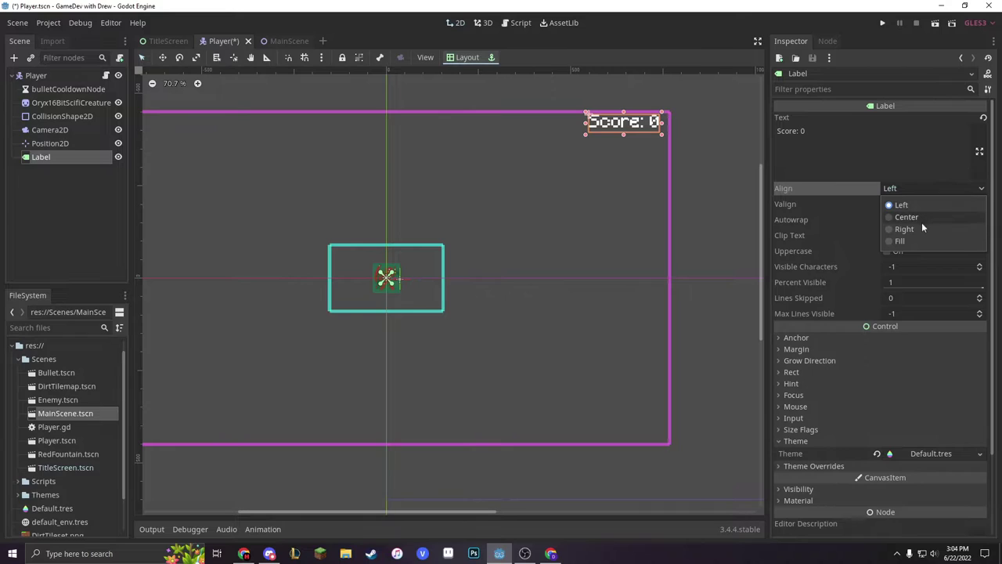
pyautogui.click(920, 219)
pyautogui.click(927, 204)
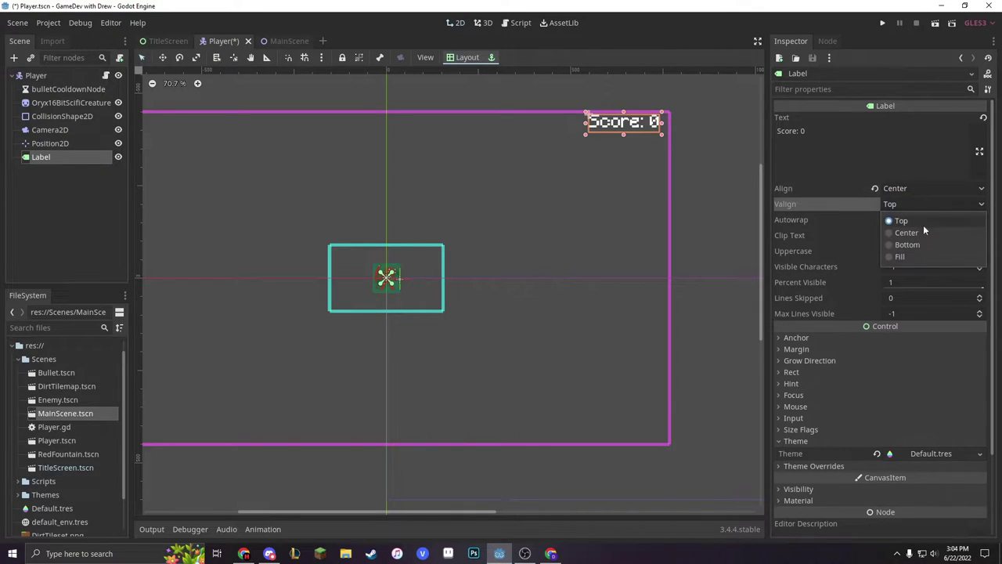
pyautogui.click(926, 233)
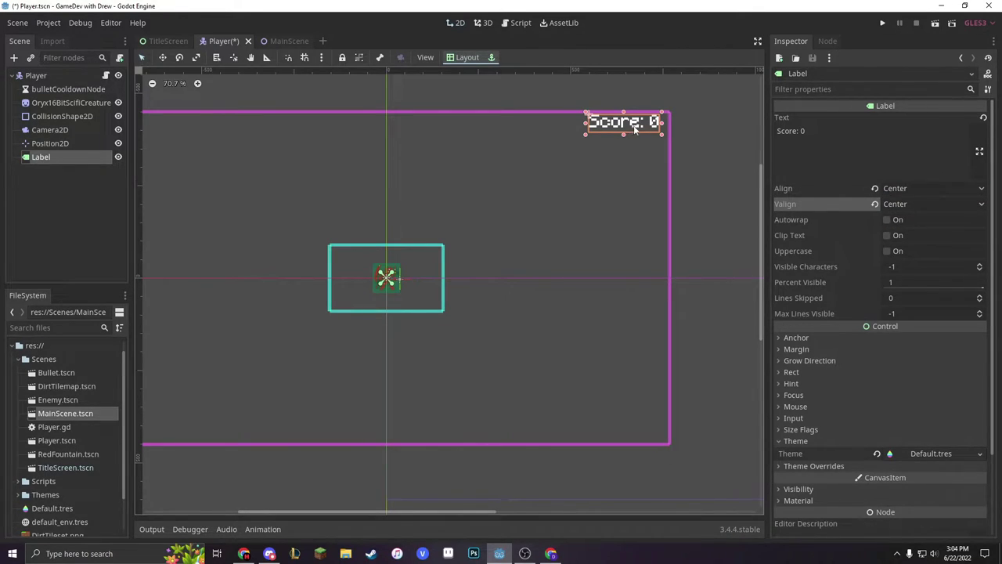
# Step: Nudge the score label slightly right and check its placement on the canvas
pyautogui.moveTo(629, 125); pyautogui.dragTo(634, 125)
pyautogui.click(598, 198)
pyautogui.moveTo(598, 199)
pyautogui.mouseDown(button='middle')
pyautogui.moveTo(720, 184)
pyautogui.moveTo(649, 179)
pyautogui.mouseUp(button='middle')
pyautogui.click(695, 120)
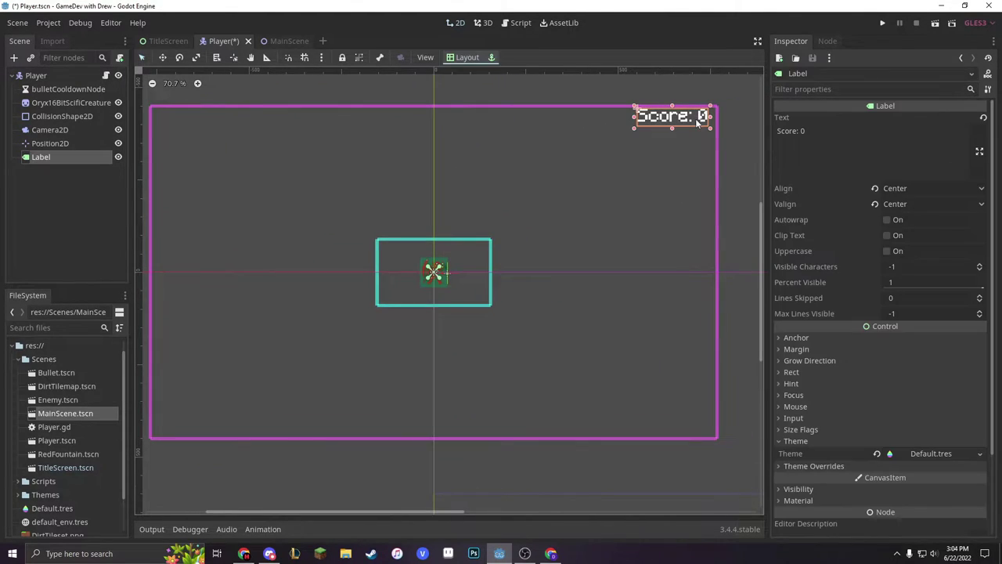
pyautogui.rightClick(74, 157)
# Step: Rename the label node to Score, save the Player scene, and bring up Player.gd
pyautogui.click(222, 111)
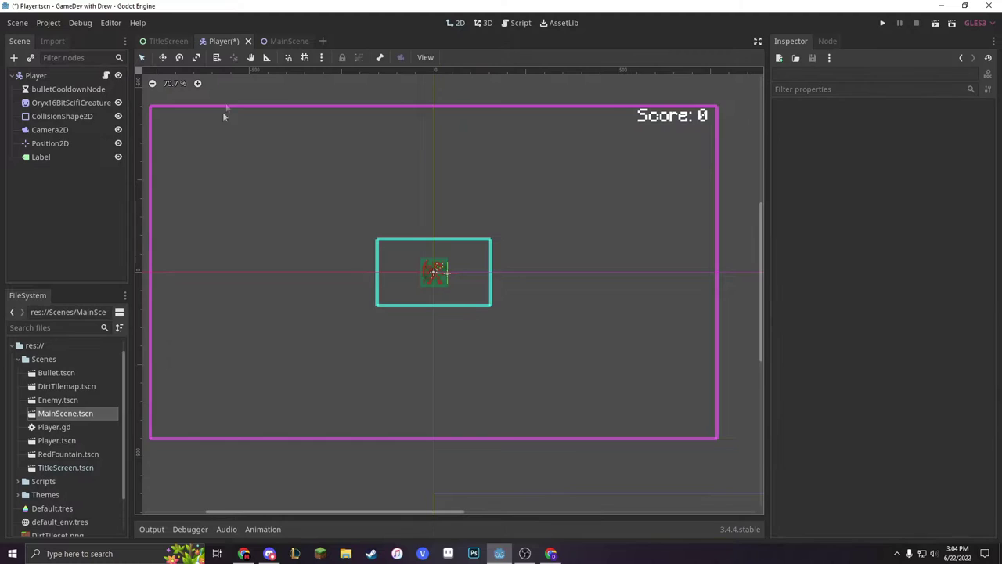
pyautogui.hotkey('ctrl', 's')
pyautogui.rightClick(66, 158)
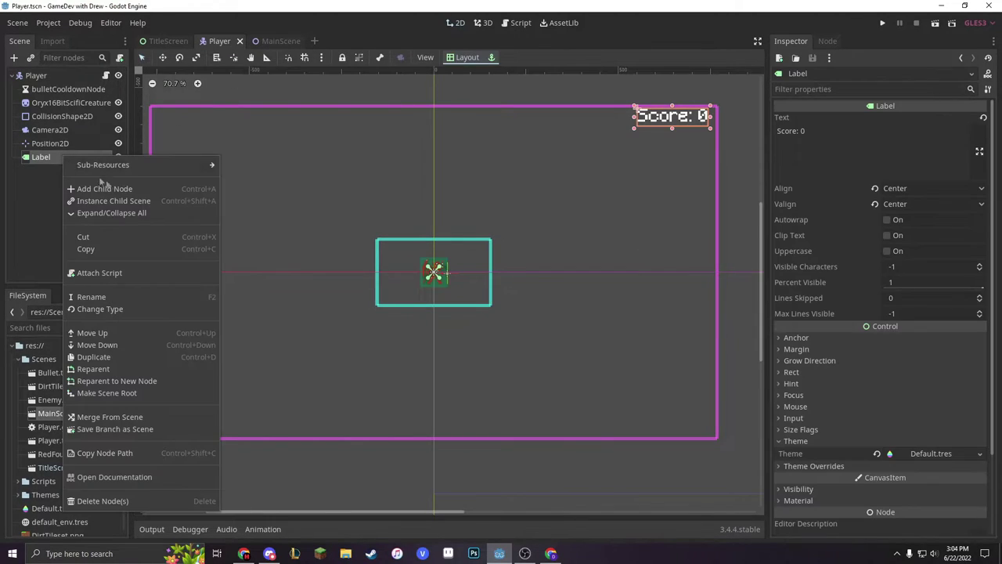
pyautogui.click(98, 296)
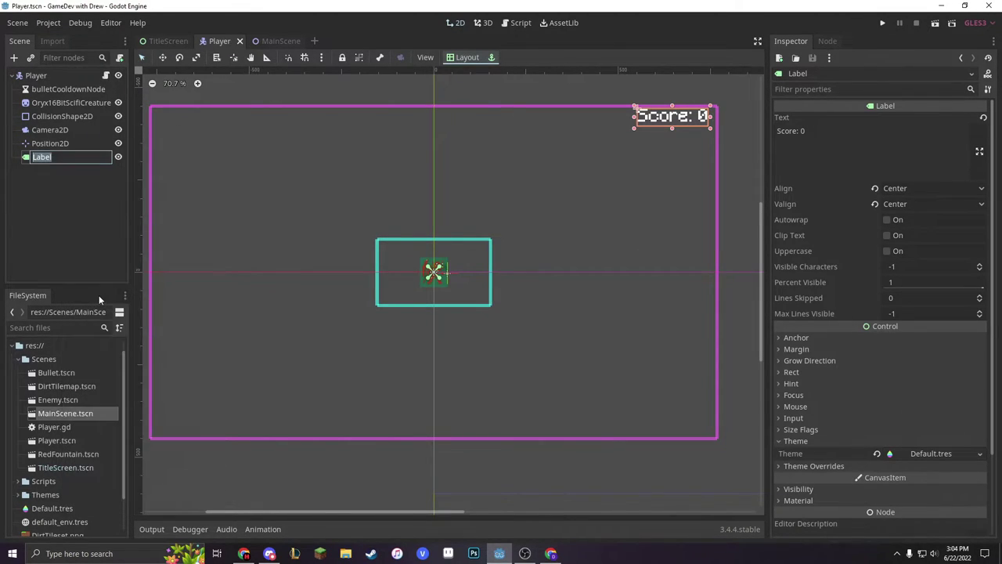
pyautogui.write('Score')
pyautogui.press('Return')
pyautogui.hotkey('ctrl', 's')
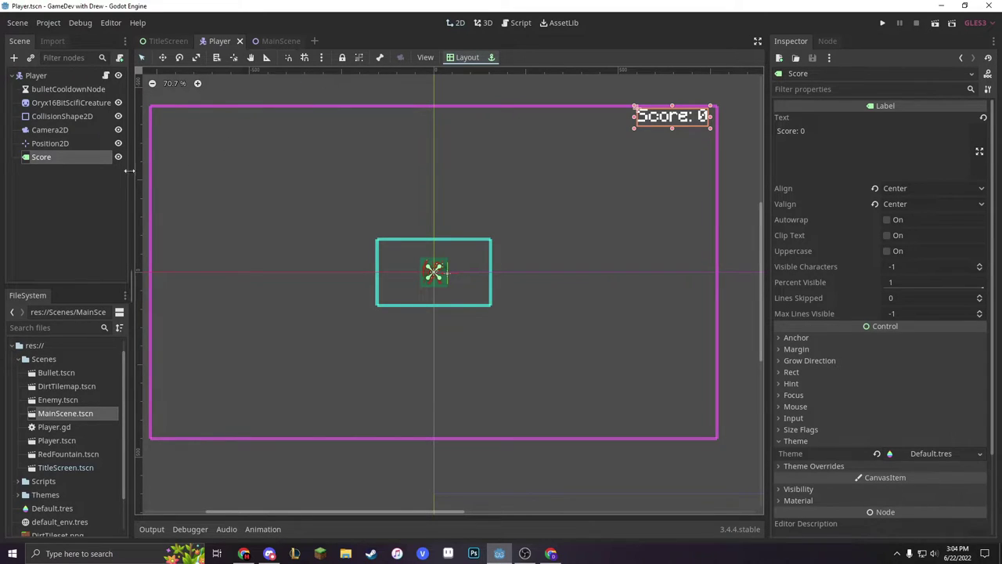
pyautogui.click(105, 75)
# Step: Add 'onready var score = $Score' on line 17 of Player.gd
pyautogui.scroll(7, 423, 202)
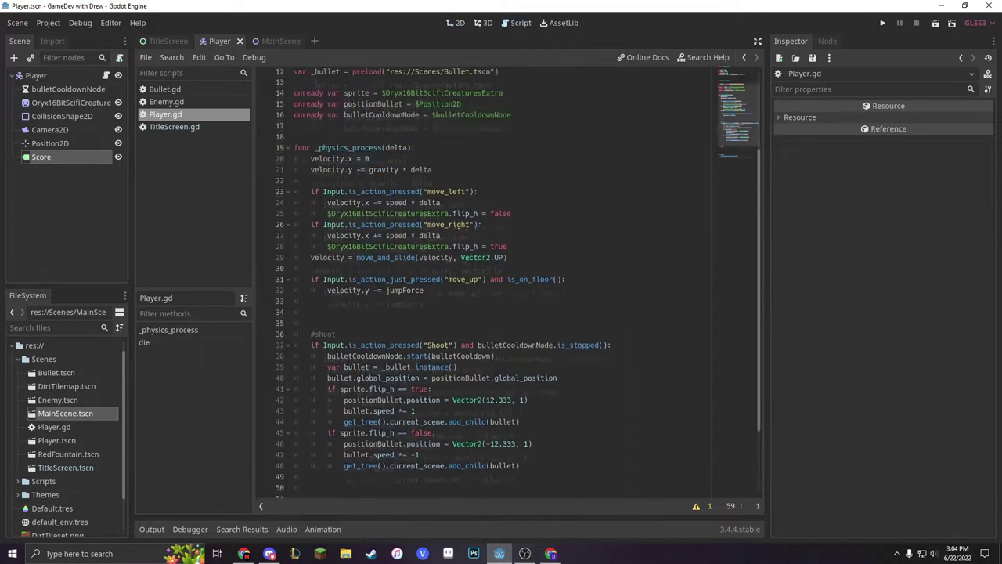
pyautogui.click(333, 249)
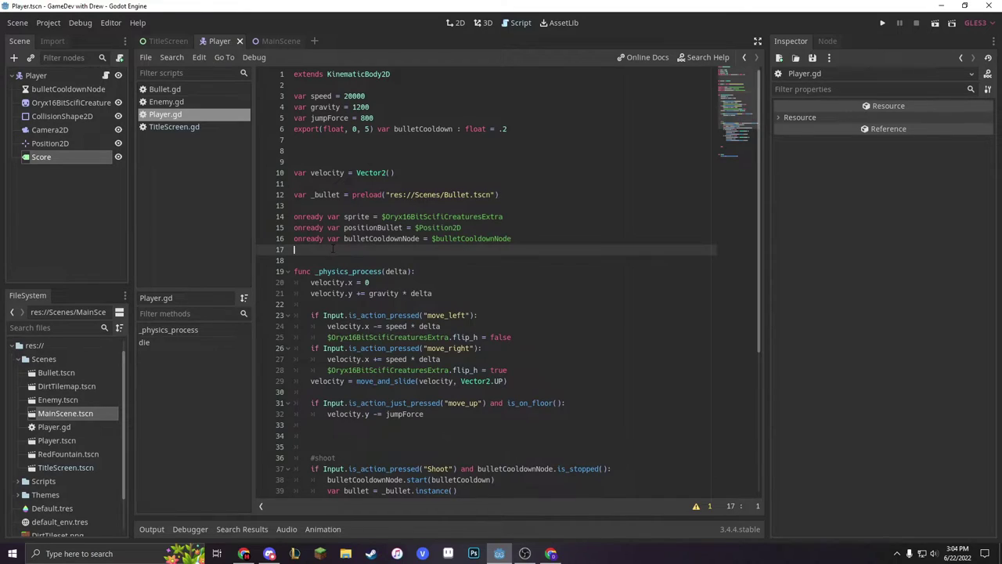
pyautogui.write('onready var s')
pyautogui.write('core = ')
pyautogui.write('$S')
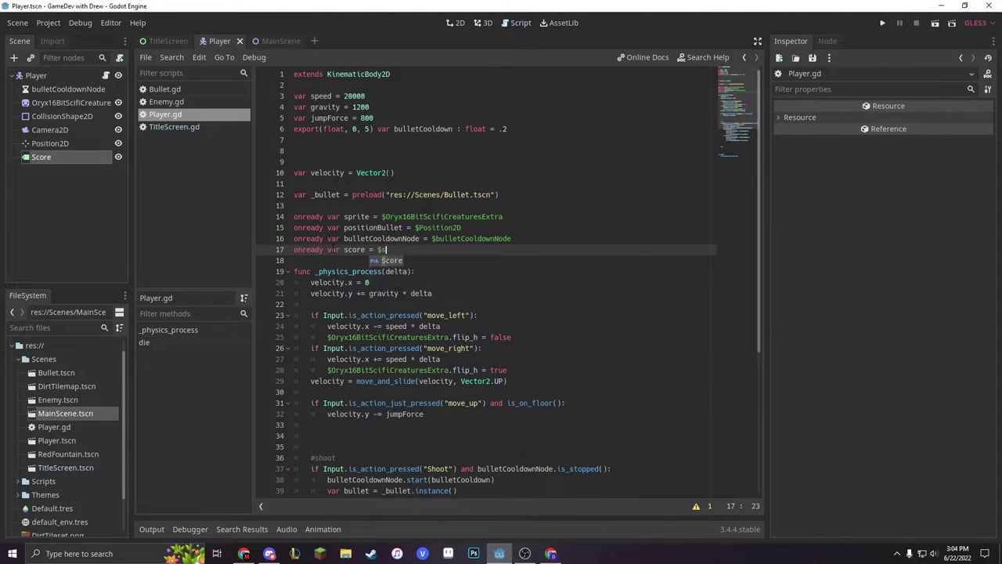
pyautogui.write('core')
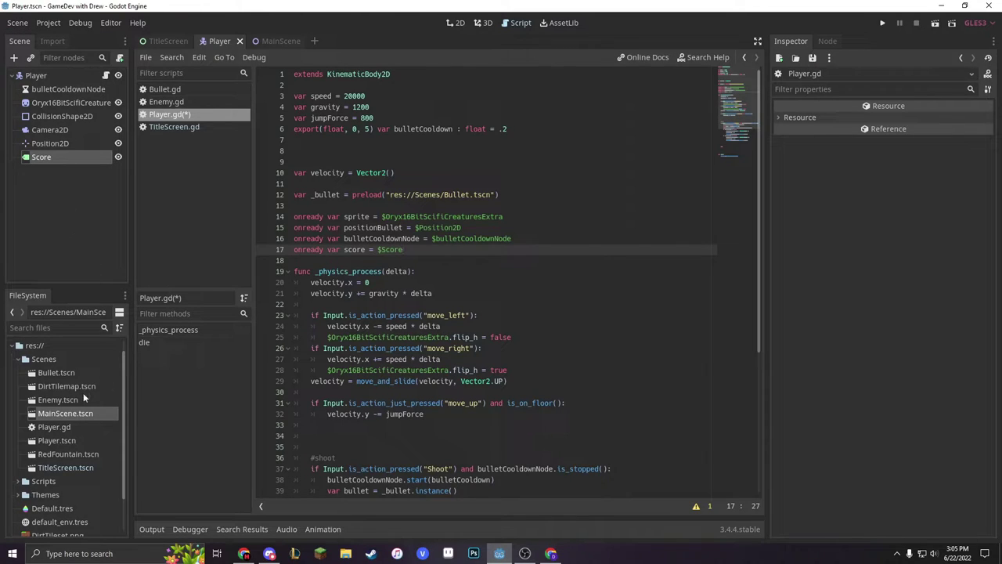
pyautogui.scroll(-2, 83, 398)
pyautogui.rightClick(64, 439)
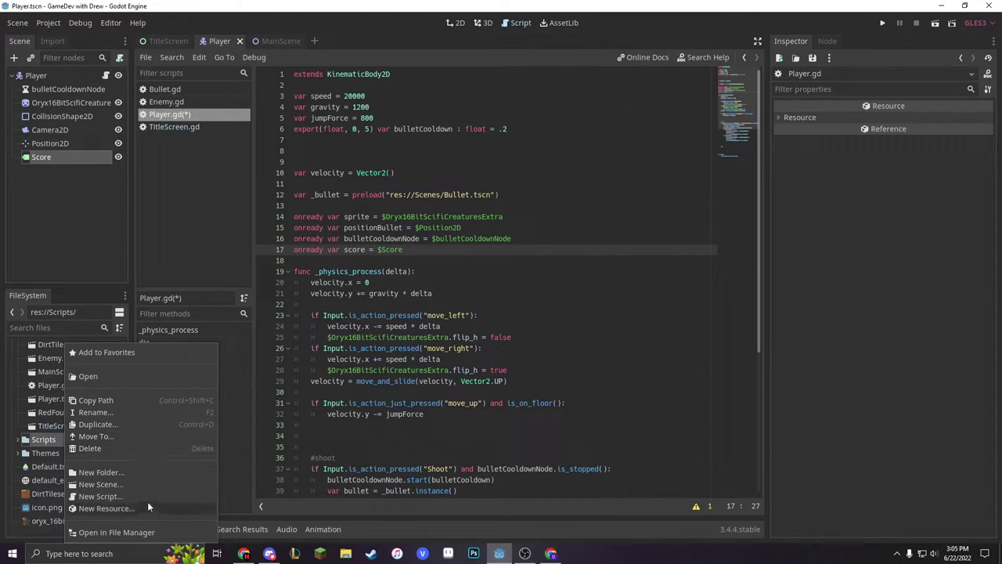
# Step: Create Autoscript.gd from the Empty template in the Scripts folder and open it
pyautogui.click(141, 493)
pyautogui.write('A')
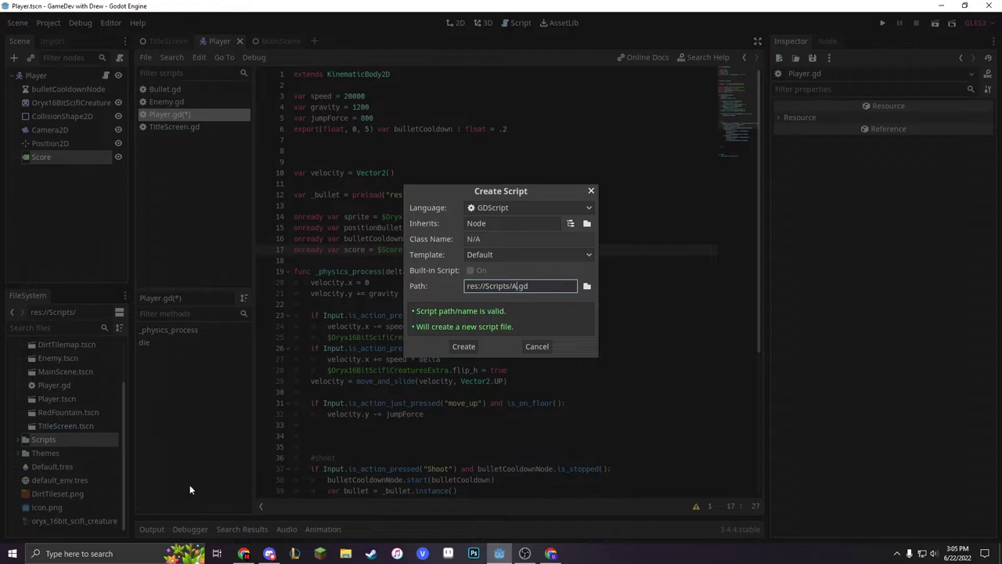
pyautogui.write('utoscrip')
pyautogui.write('t')
pyautogui.click(554, 252)
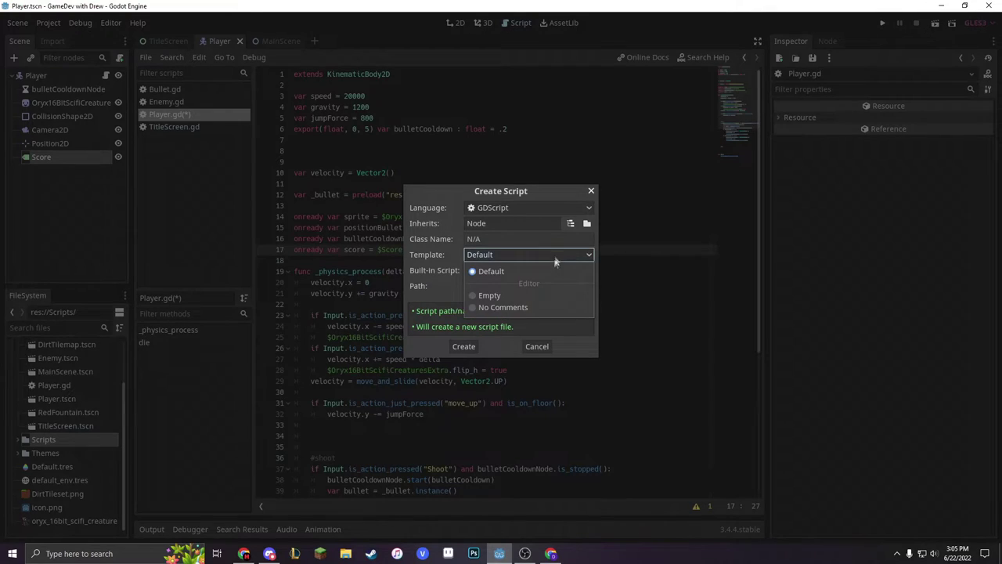
pyautogui.click(477, 293)
pyautogui.click(463, 347)
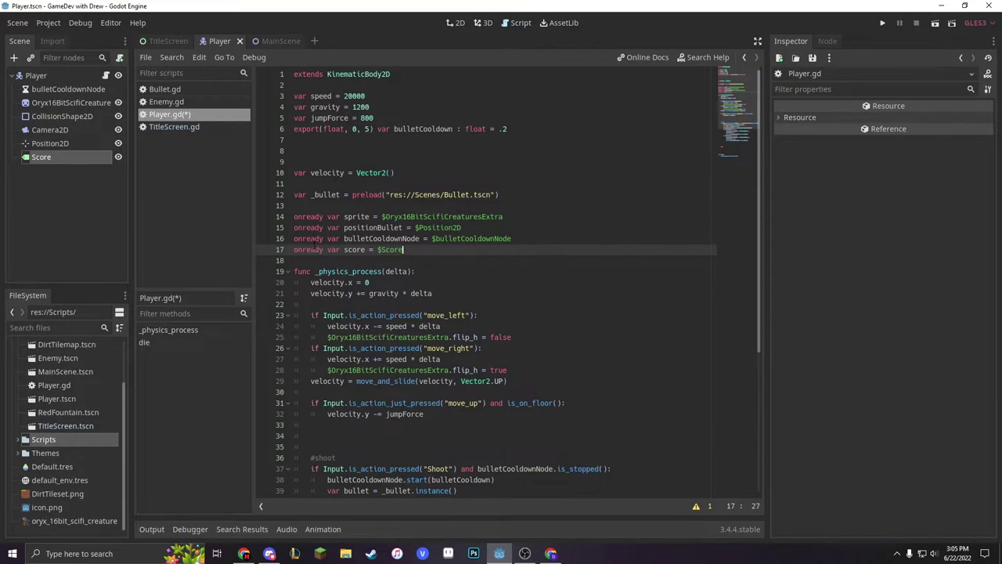
pyautogui.click(17, 440)
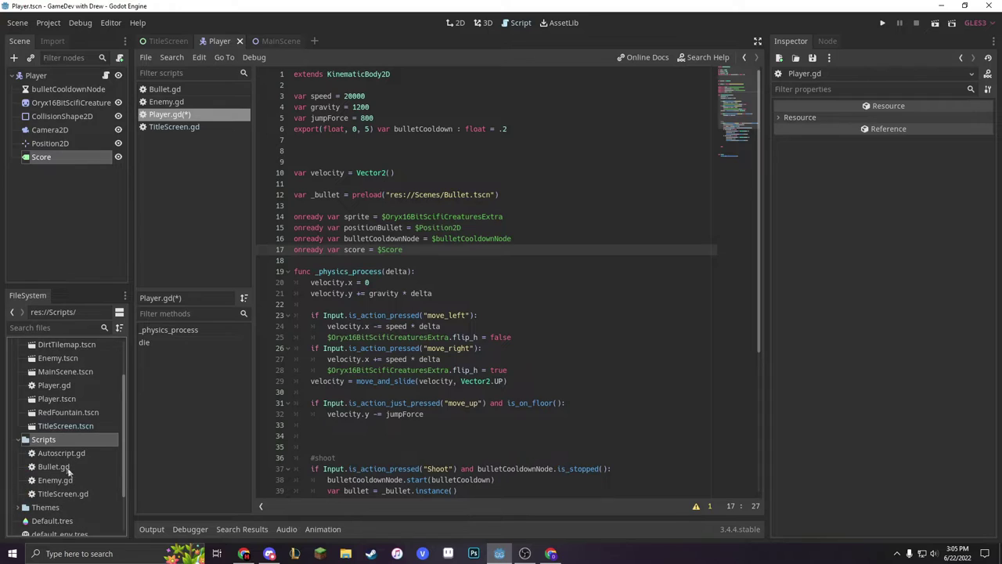
pyautogui.doubleClick(61, 452)
# Step: Declare 'var score : int = 0' on line 3 of Autoscript.gd and save
pyautogui.press('super')
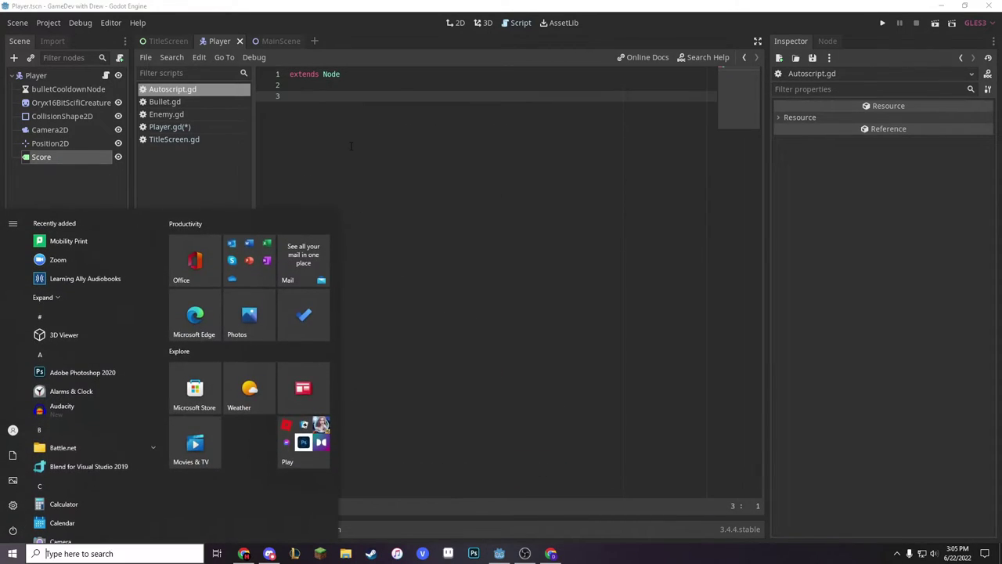
pyautogui.click(350, 145)
pyautogui.write('var ')
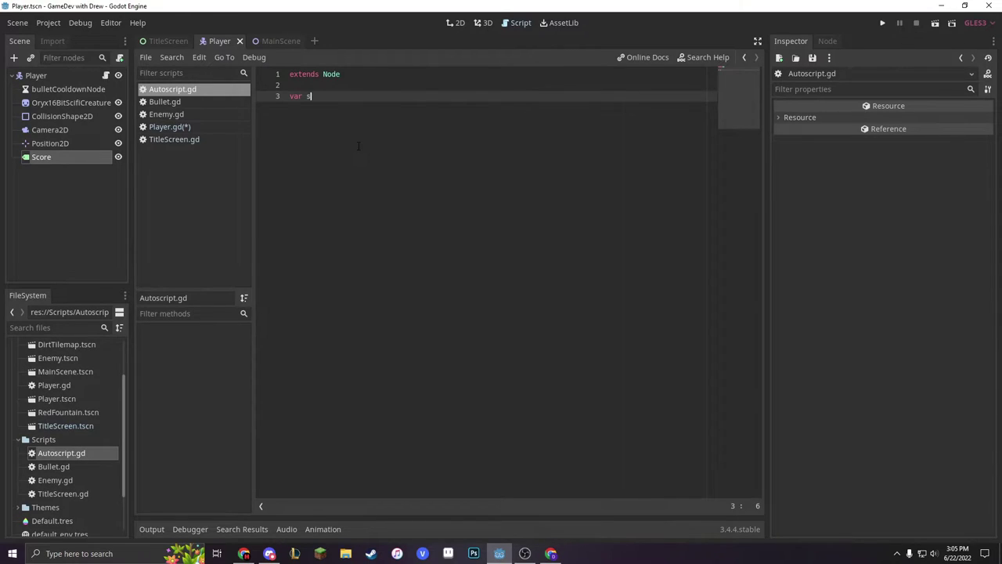
pyautogui.write('score ')
pyautogui.write(': int = ')
pyautogui.write('0')
pyautogui.hotkey('ctrl', 's')
pyautogui.click(41, 24)
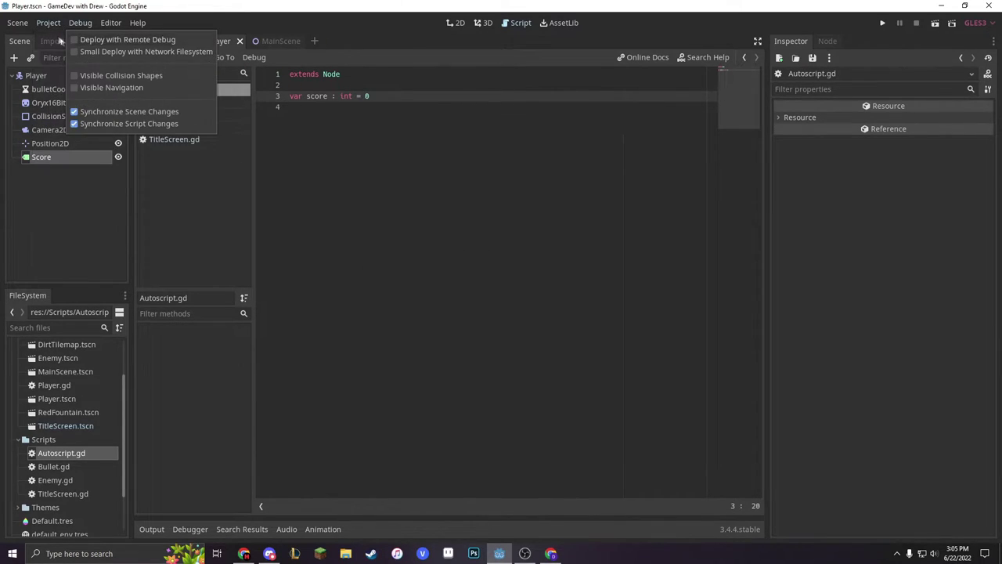
# Step: Register res://Scripts/Autoscript.gd as the AutoLoad singleton Autoscript in Project Settings
pyautogui.click(55, 39)
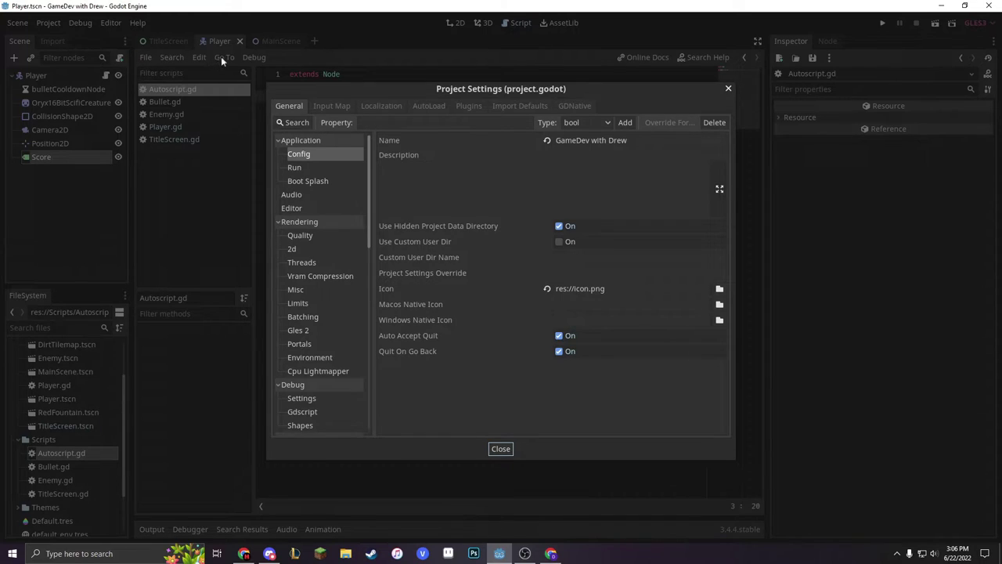
pyautogui.click(432, 107)
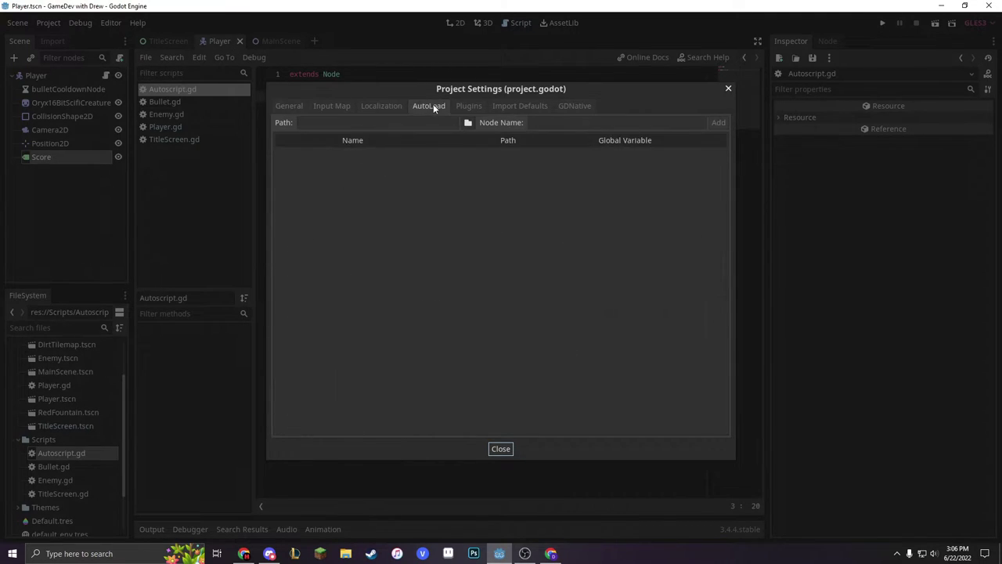
pyautogui.click(418, 122)
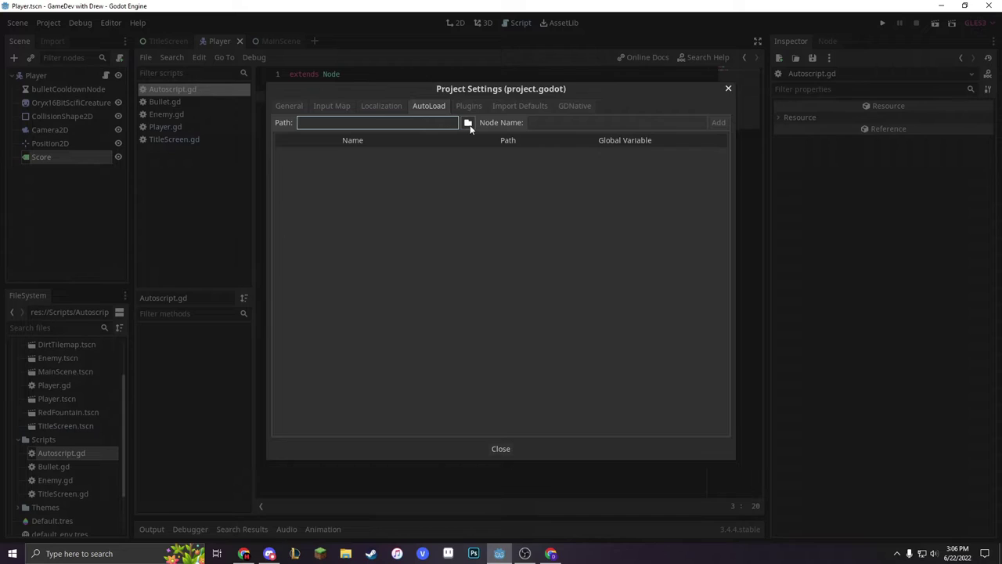
pyautogui.click(467, 123)
pyautogui.doubleClick(345, 142)
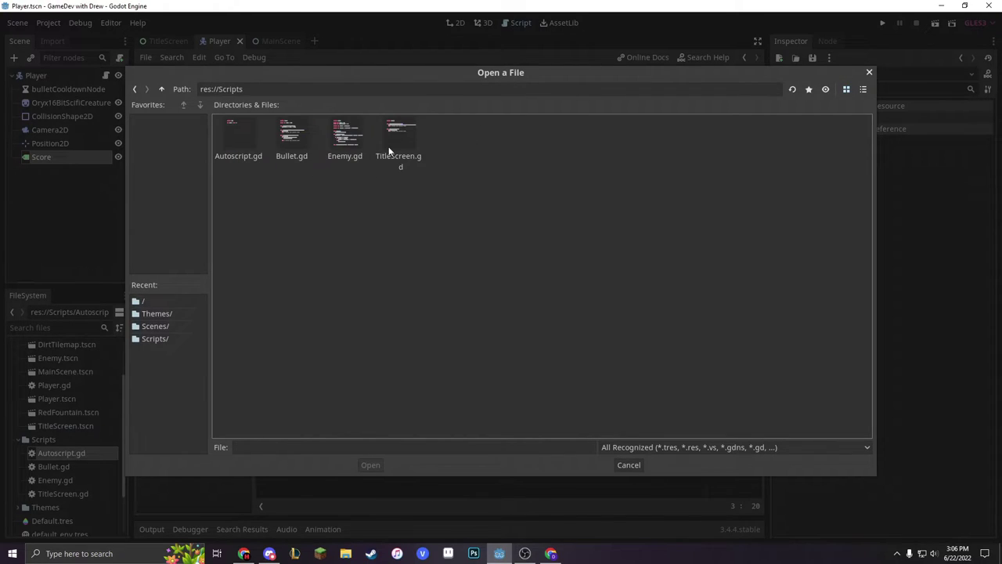
pyautogui.doubleClick(254, 139)
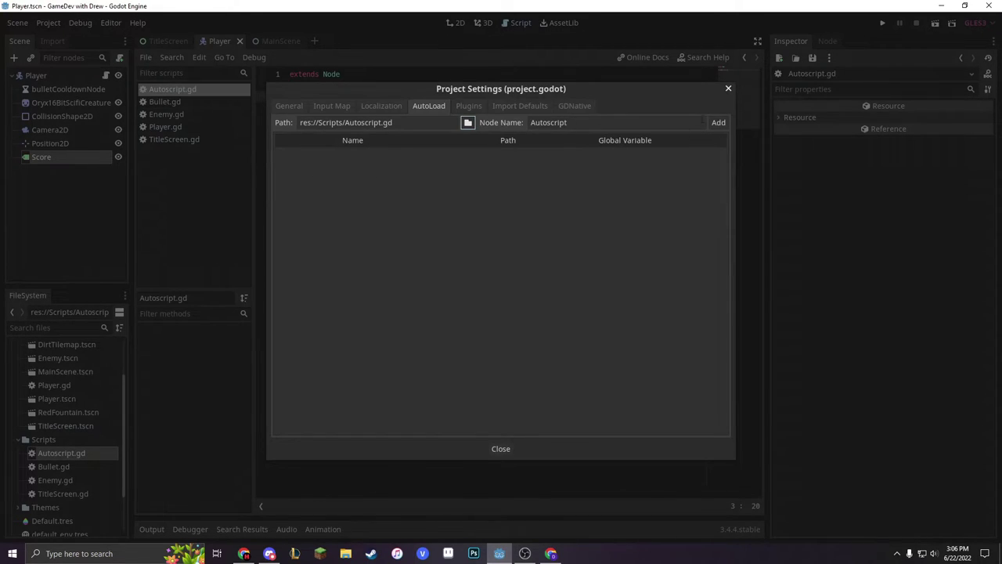
pyautogui.click(718, 122)
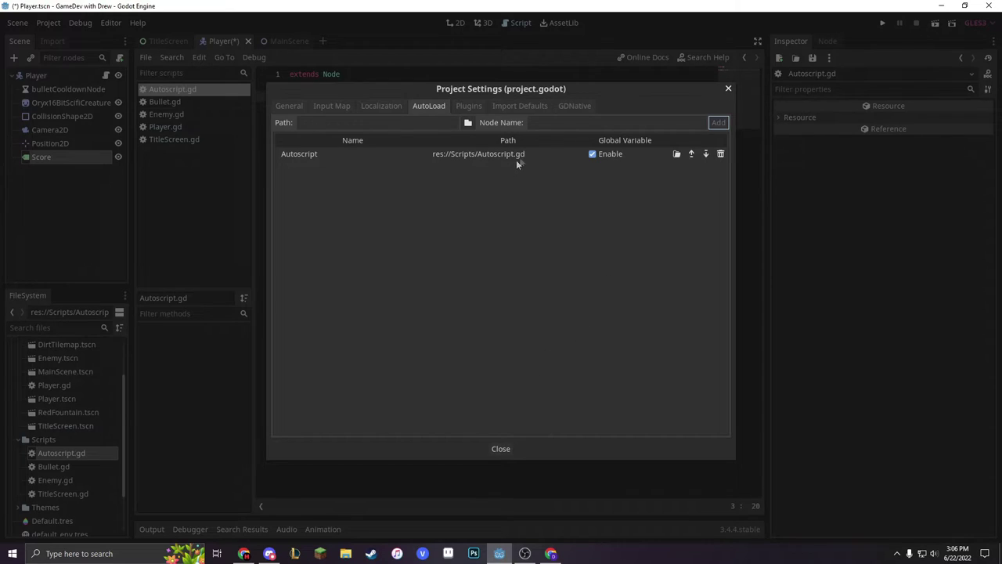
pyautogui.click(494, 449)
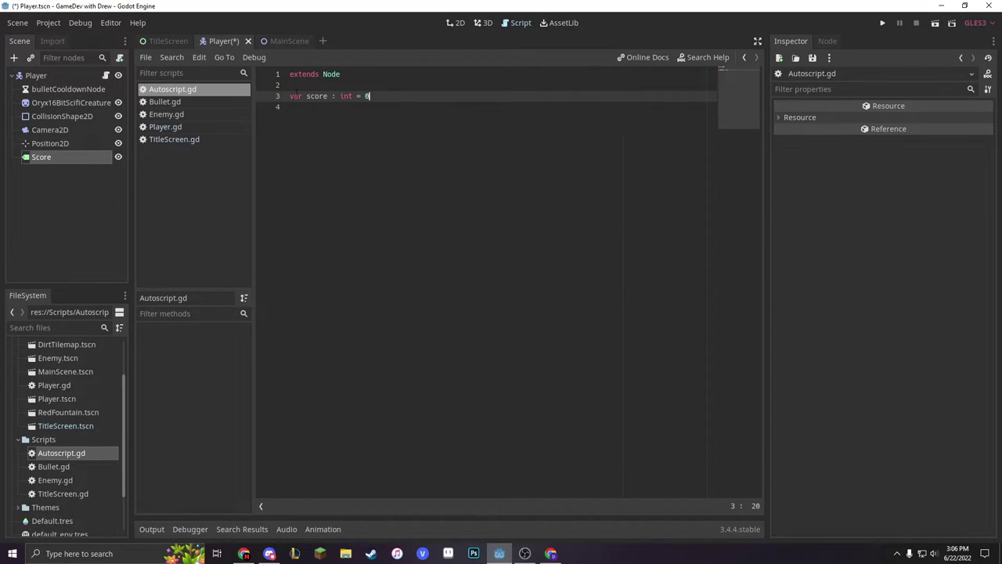
pyautogui.moveTo(286, 41)
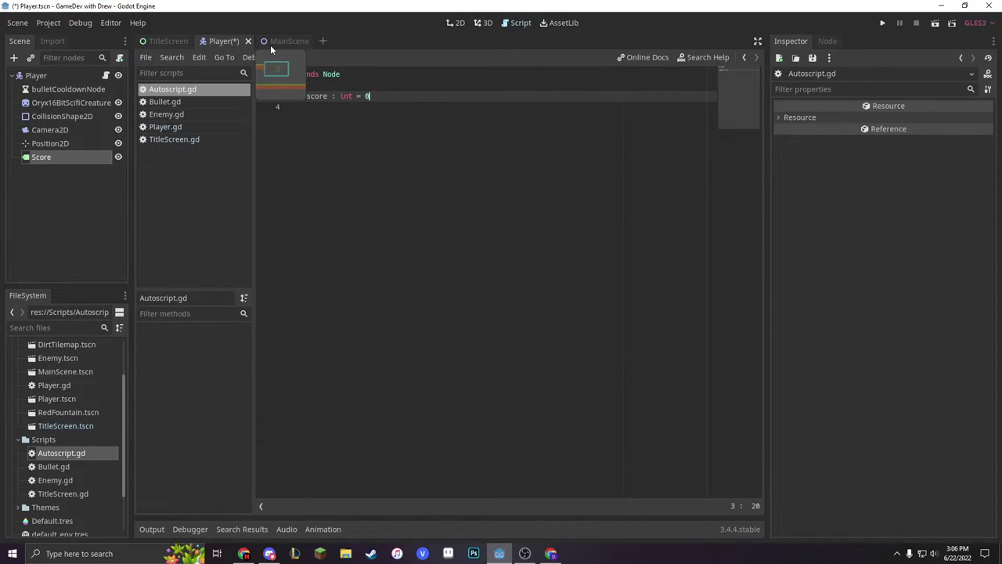
# Step: Change the Score label text to 'Score: 10', nudge it left, and save Player.tscn
pyautogui.press('F5')
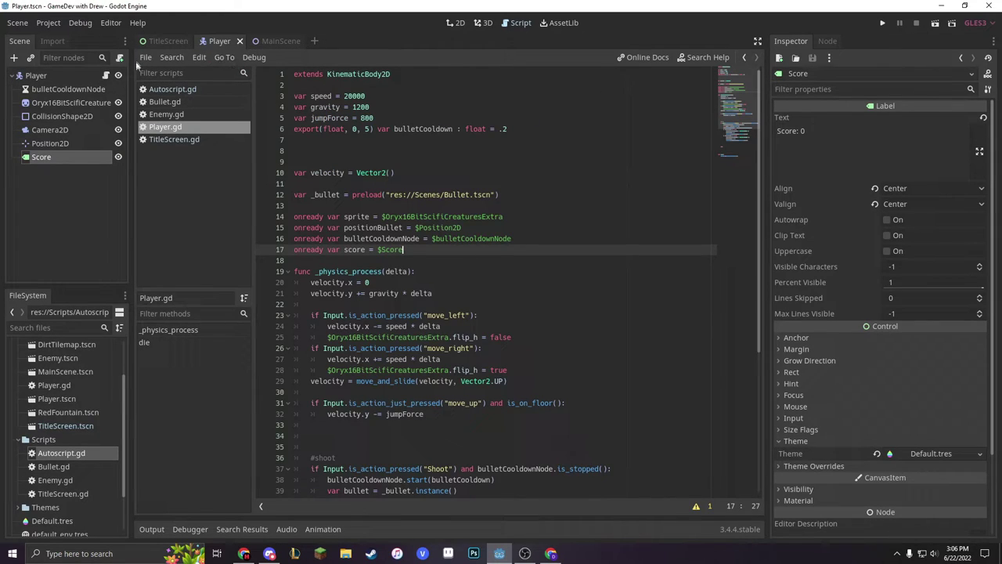
pyautogui.click(74, 157)
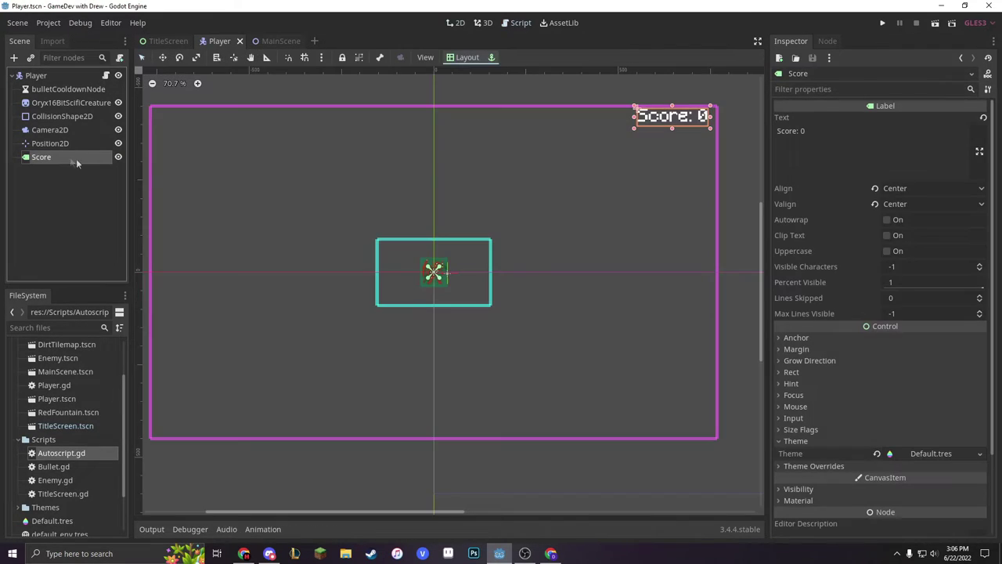
pyautogui.click(820, 133)
pyautogui.press('BackSpace')
pyautogui.write('10')
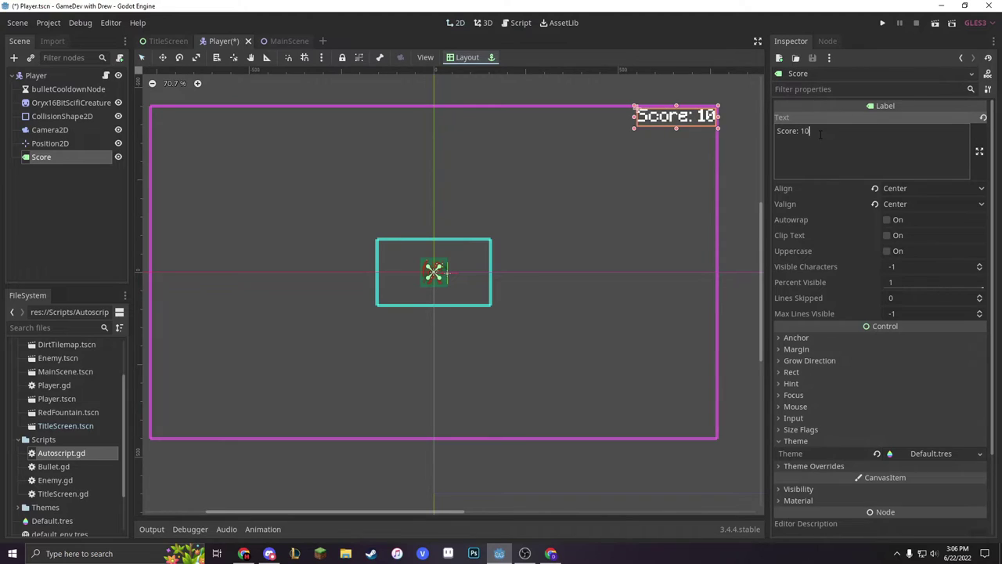
pyautogui.moveTo(676, 122); pyautogui.dragTo(671, 121)
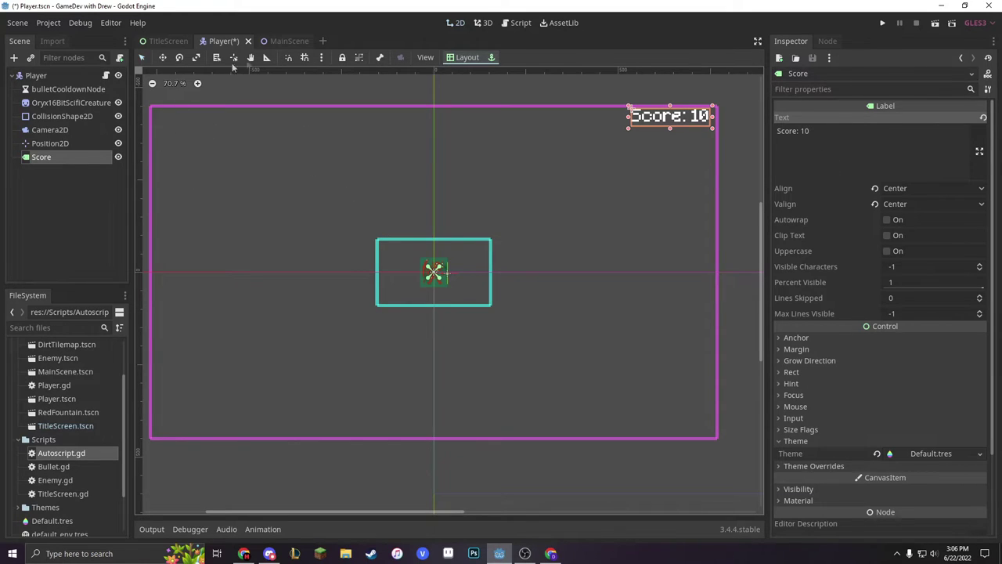
pyautogui.hotkey('ctrl', 's')
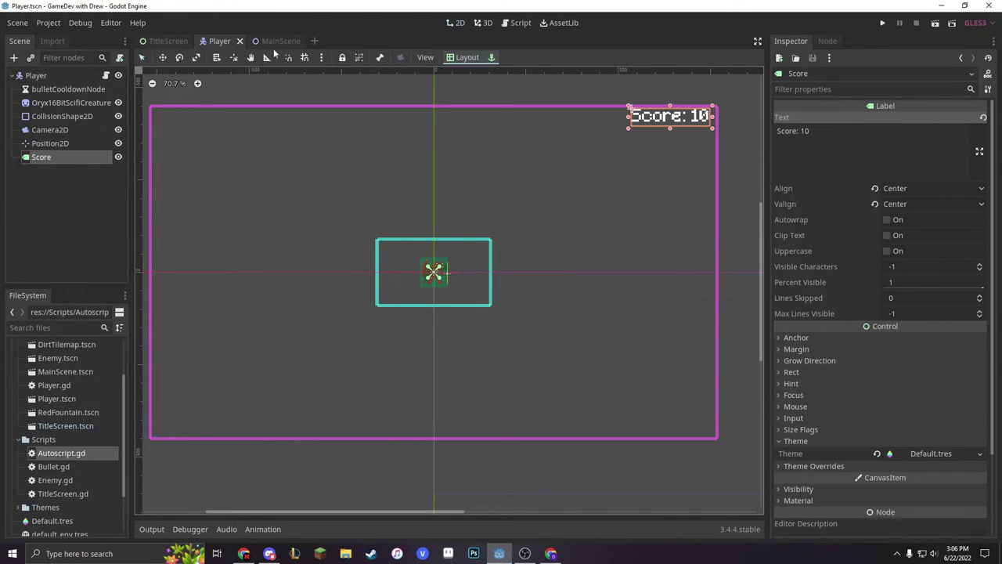
# Step: Write score.text = "Score: " + str(Autoload.score) on Player.gd line 50, then run the game
pyautogui.click(106, 76)
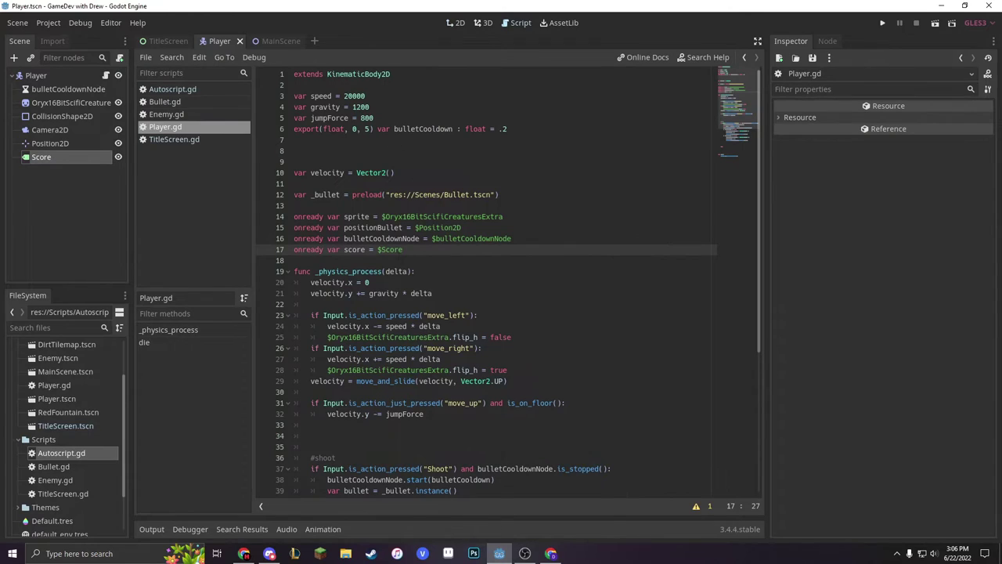
pyautogui.scroll(-3, 502, 282)
pyautogui.scroll(-3, 397, 456)
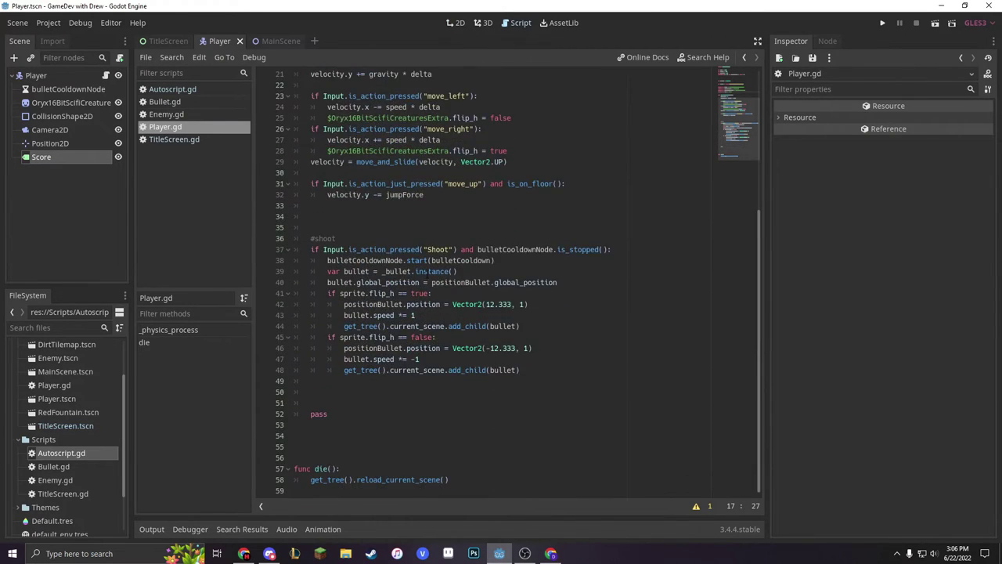
pyautogui.click(397, 461)
pyautogui.write('scot')
pyautogui.press('BackSpace')
pyautogui.write('r')
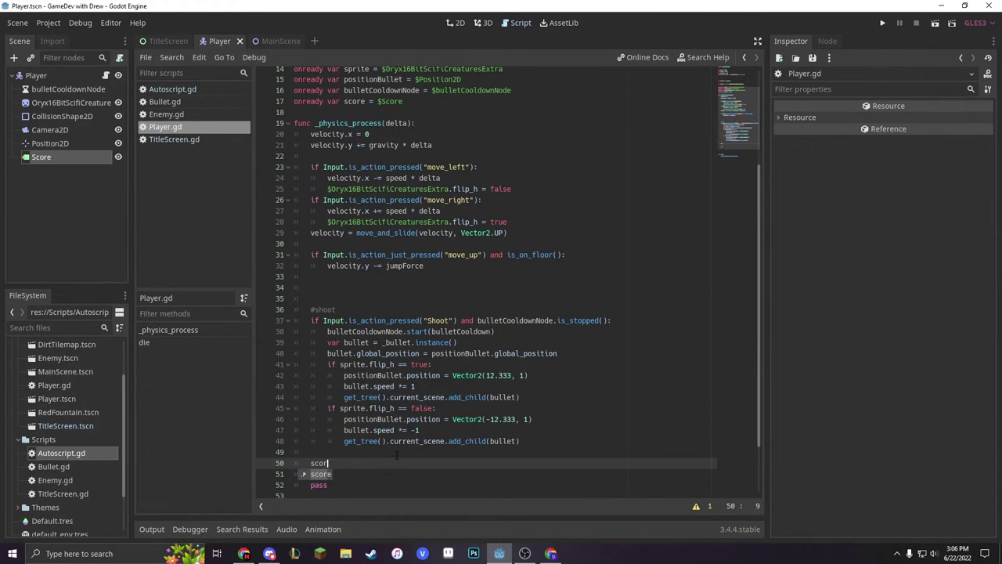
pyautogui.write('e.text ')
pyautogui.write('= "Sc')
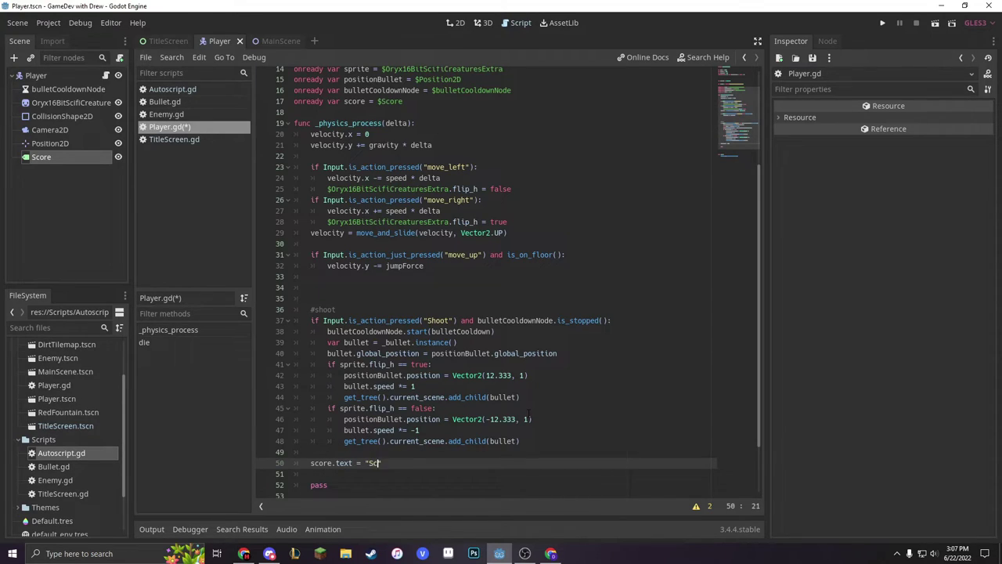
pyautogui.write('ore:')
pyautogui.write(' "')
pyautogui.write(' + ')
pyautogui.write('str(')
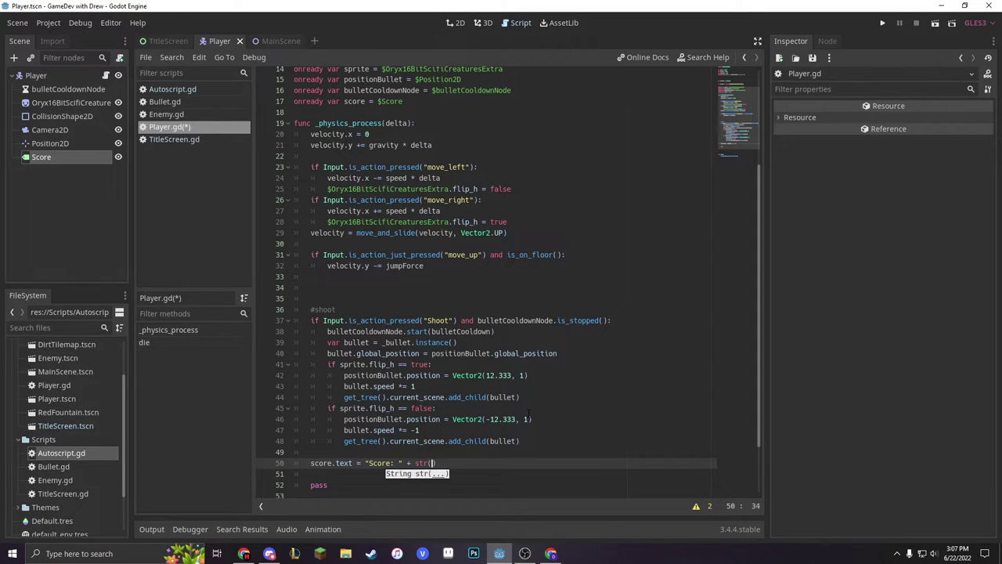
pyautogui.write('Autoload.score')
pyautogui.click(520, 396)
pyautogui.click(882, 22)
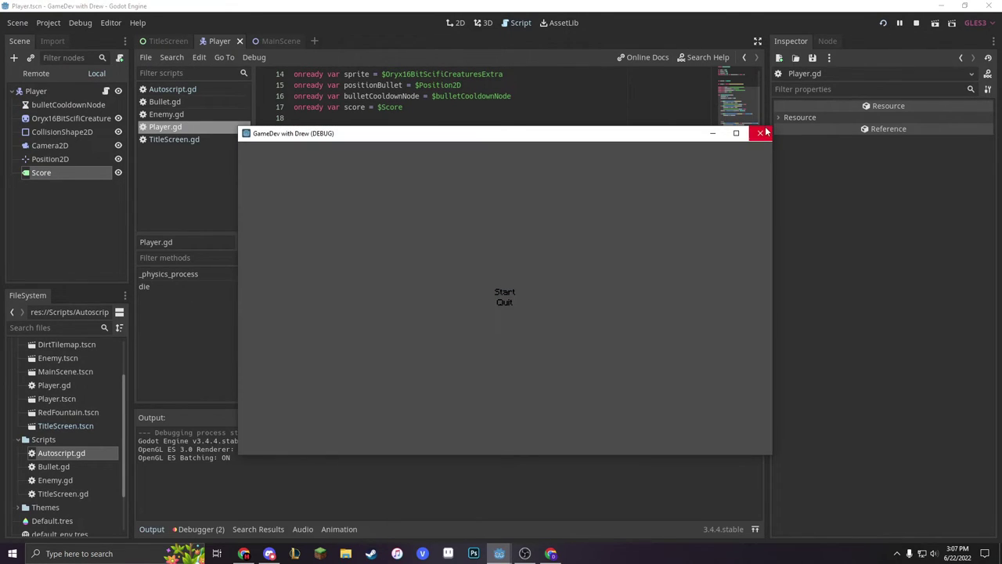
# Step: Fix the error on Player.gd line 50 by replacing Autoload with Autoscript
pyautogui.click(760, 134)
pyautogui.click(476, 395)
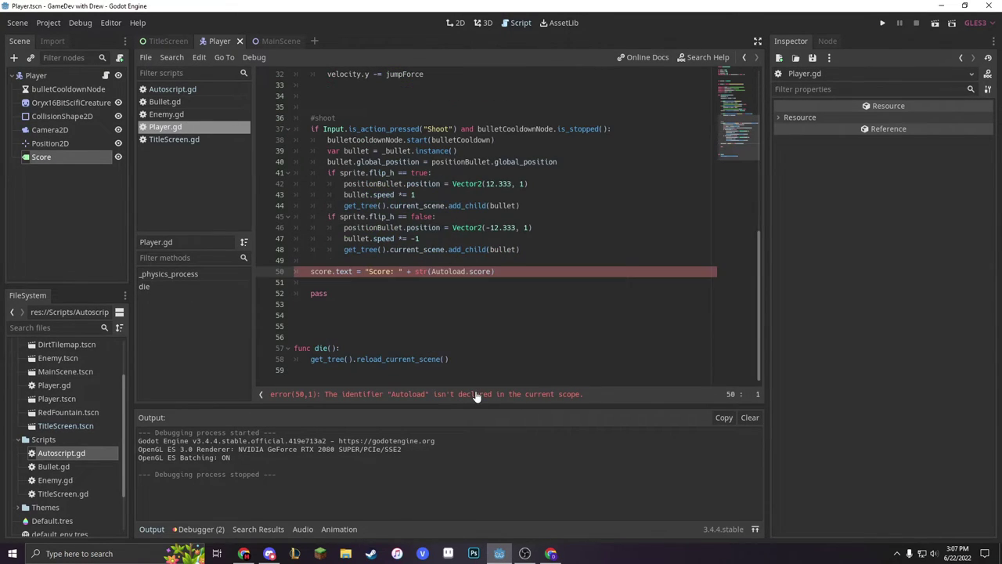
pyautogui.doubleClick(450, 271)
pyautogui.write('Au')
pyautogui.write('toscript')
pyautogui.click(510, 297)
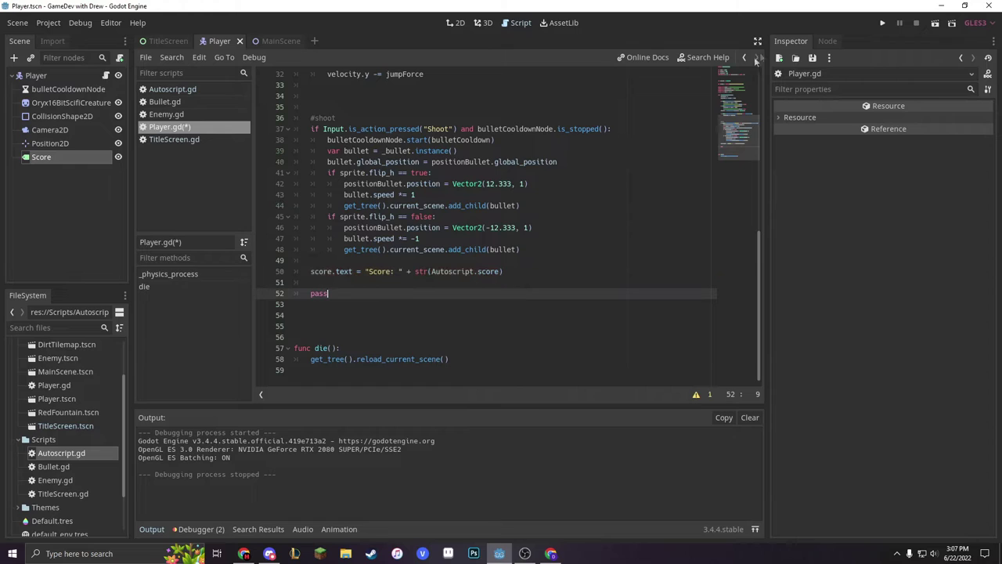
# Step: Run the game and confirm the level shows Score: 0 without errors
pyautogui.click(881, 23)
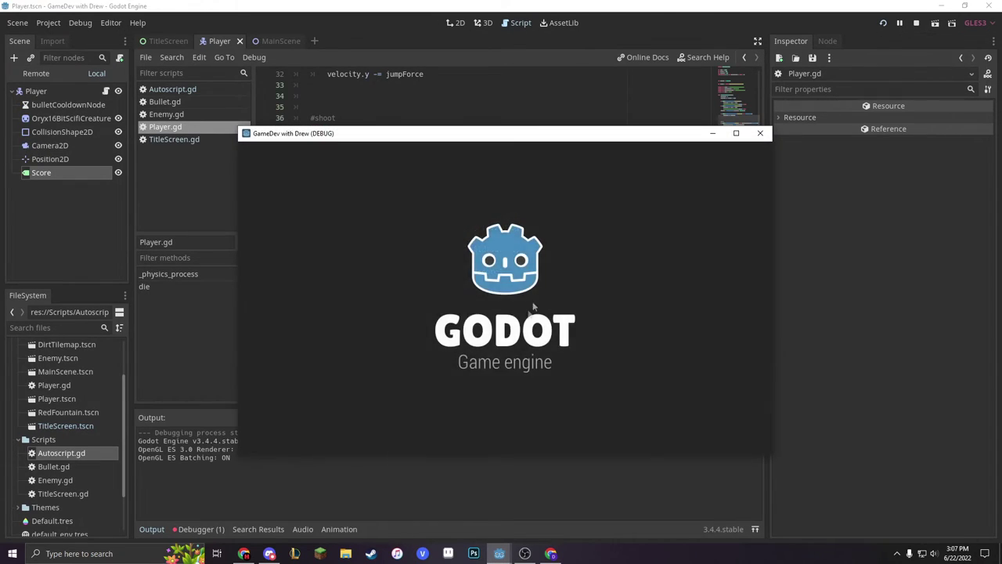
pyautogui.press('Right')
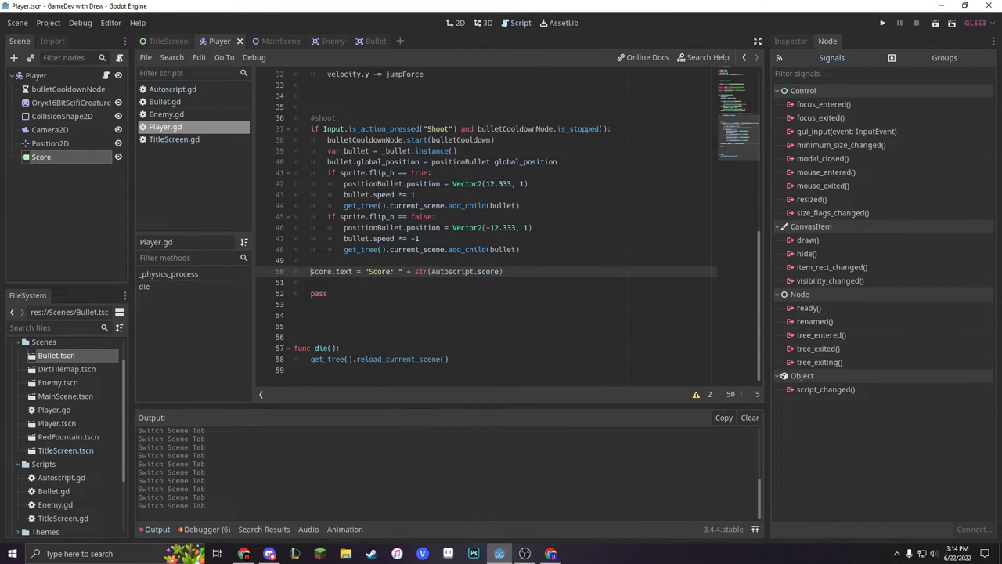
pyautogui.click(384, 280)
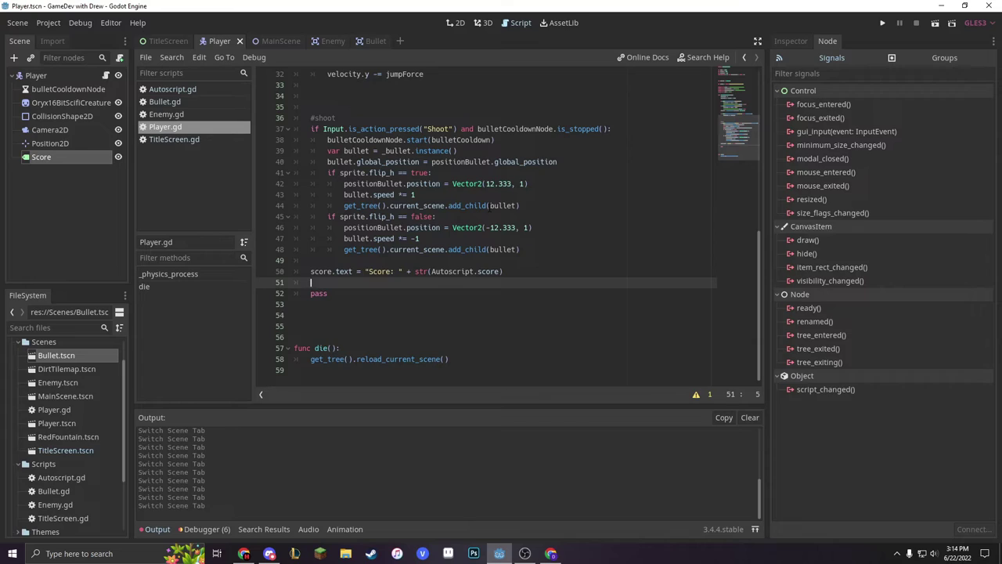
# Step: Add 'Autoscript.score +=1' inside Bullet.gd's enemy group check
pyautogui.click(379, 41)
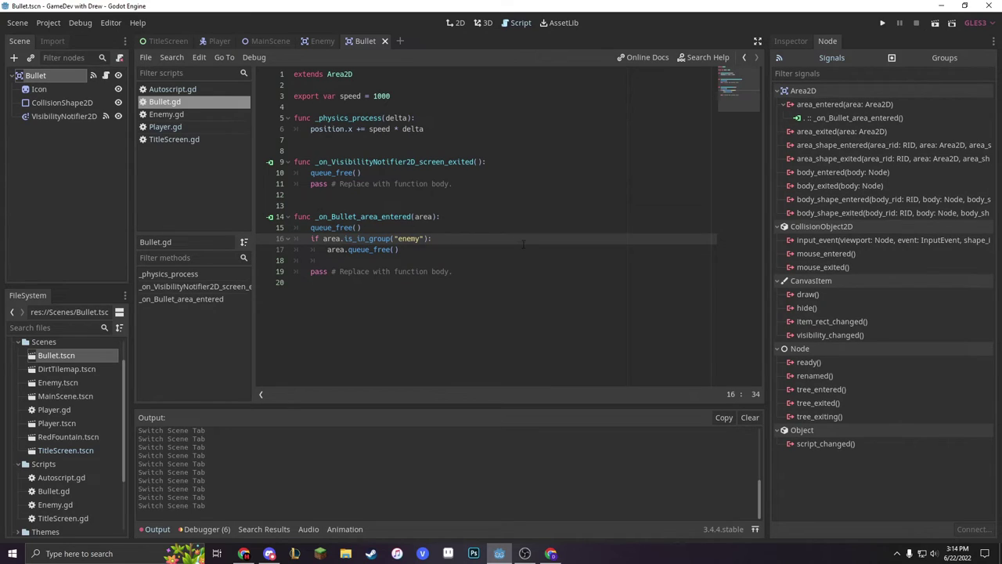
pyautogui.press('Return')
pyautogui.write('A')
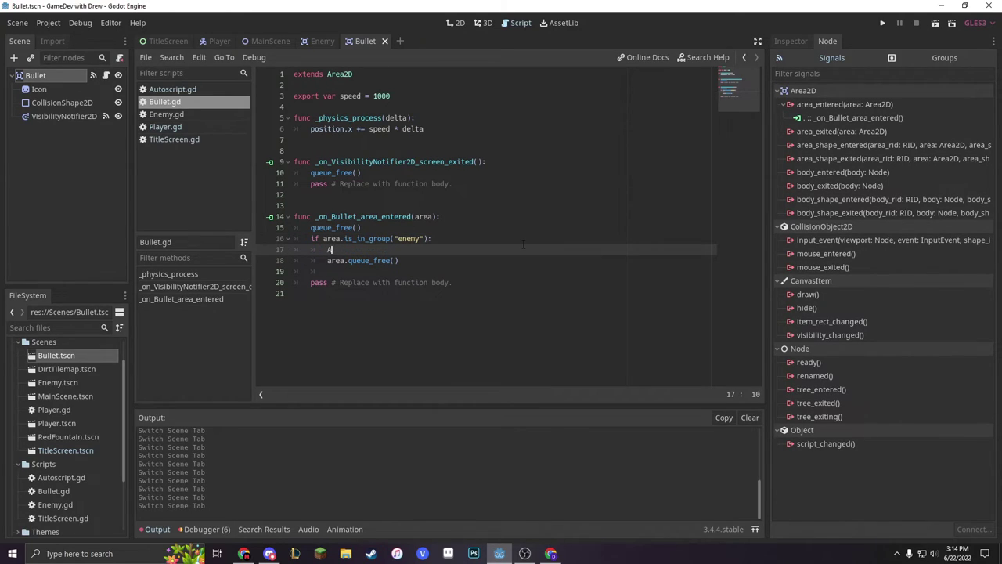
pyautogui.write('utoscript.')
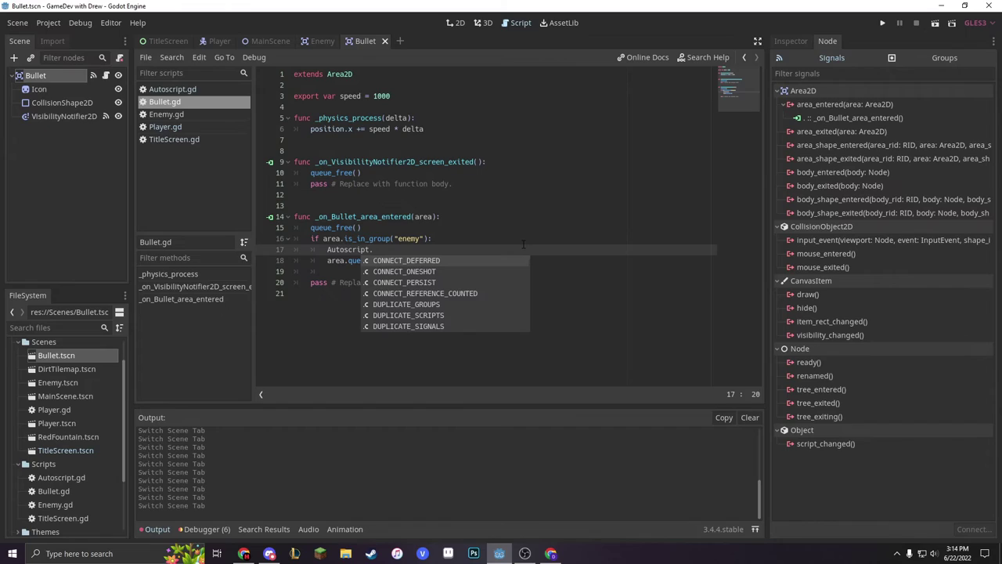
pyautogui.write('score +')
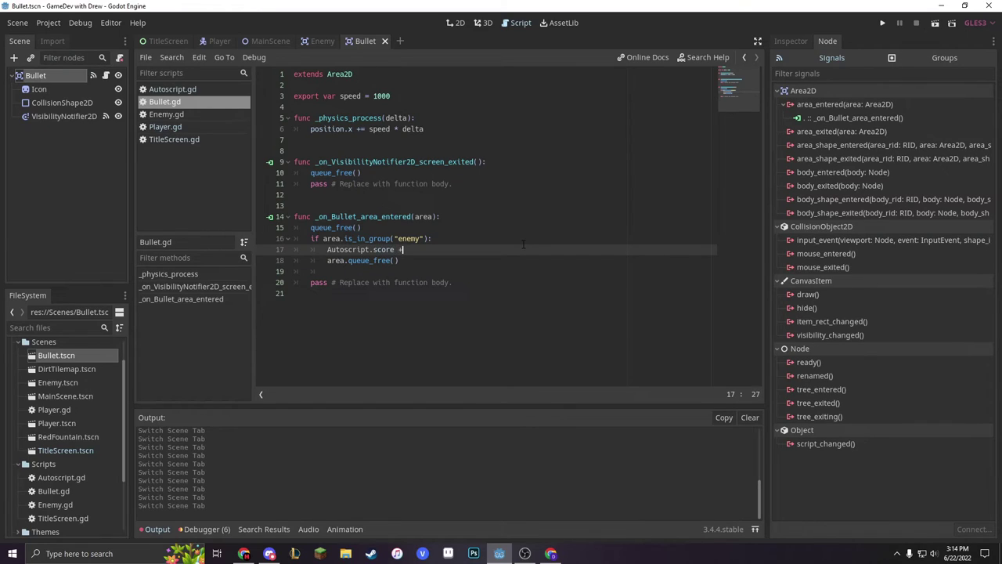
pyautogui.write('=1')
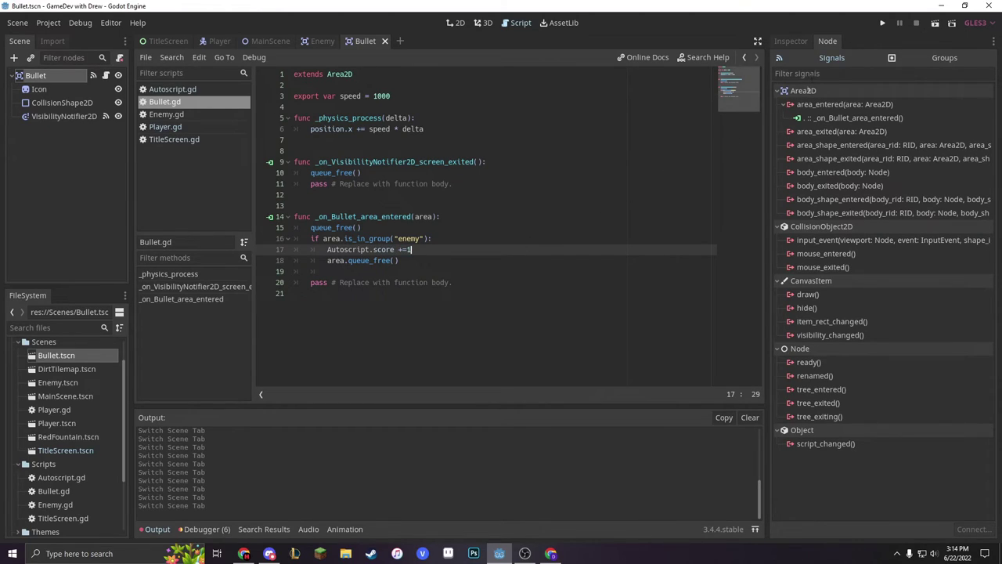
# Step: Test-play from the Start menu, killing enemies until the score reaches 2
pyautogui.click(882, 23)
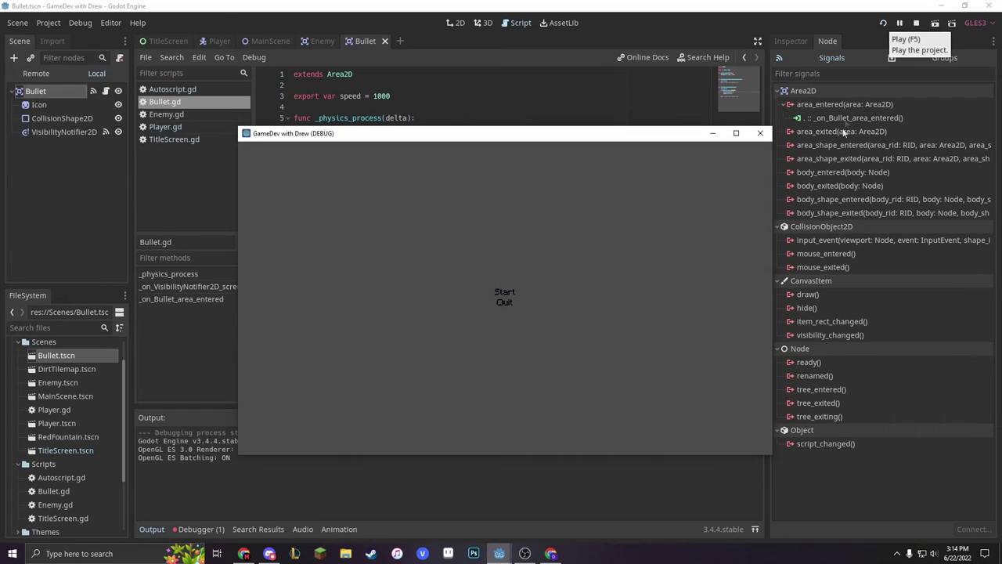
pyautogui.click(507, 293)
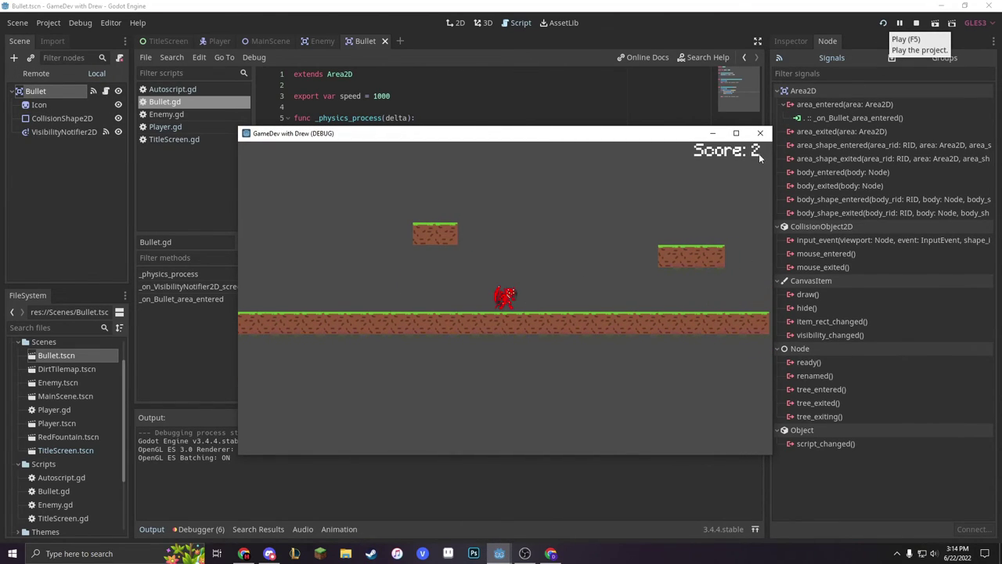
pyautogui.click(760, 133)
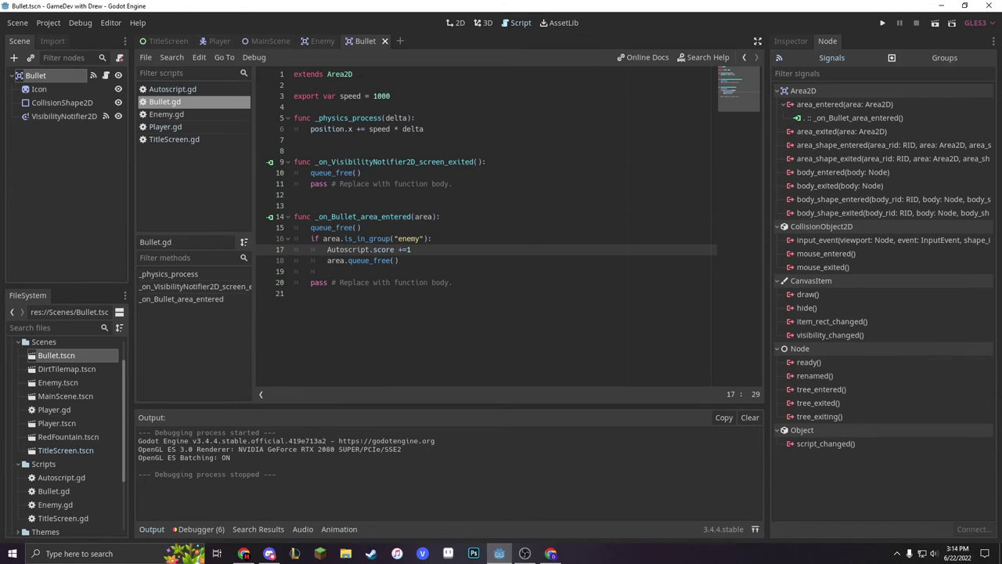